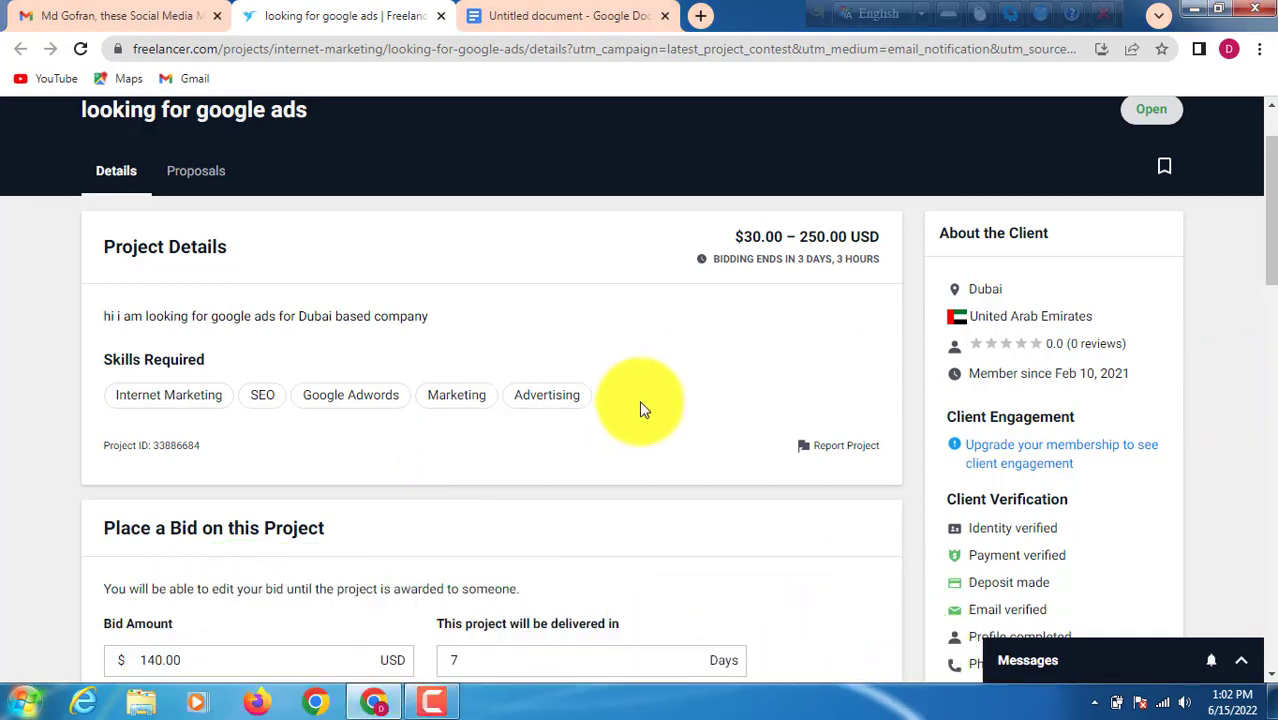
Review the "looking for google ads" project's description, budget, required skills and client verification, dismissing the Windows color scheme prompts.
scroll(651, 400, "up", 1)
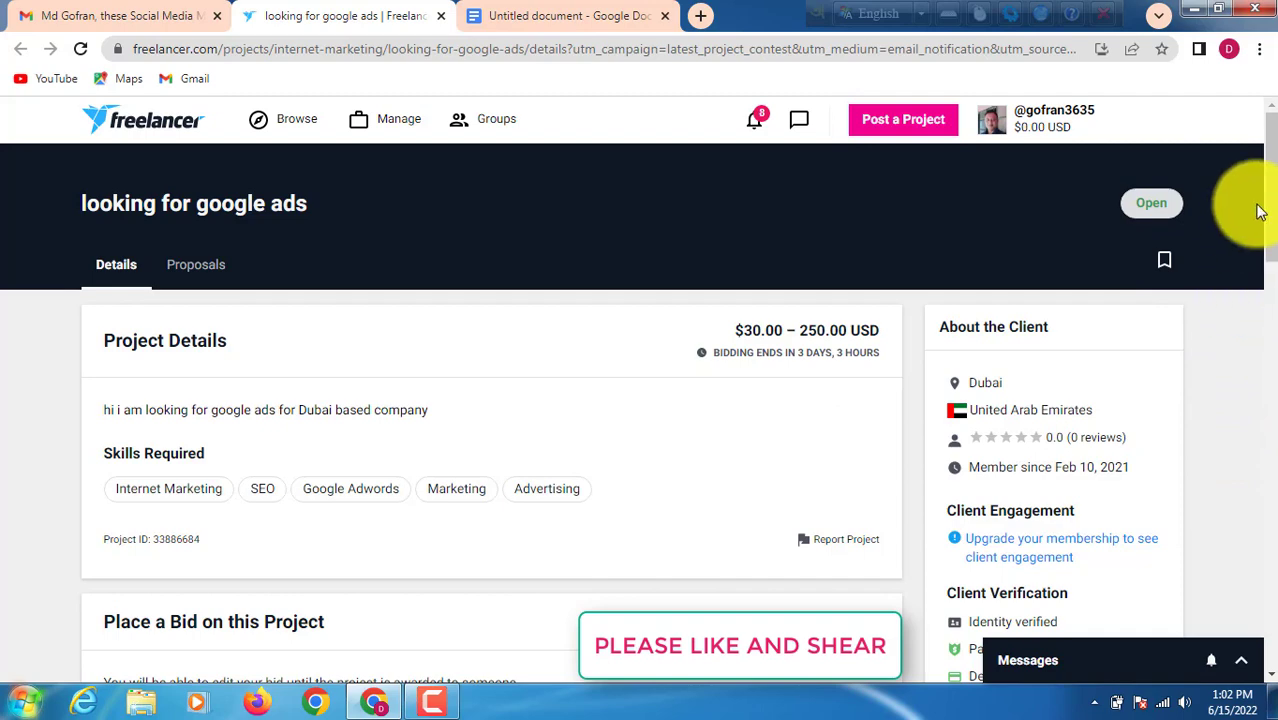
left_click_drag(1270, 188, 1257, 214)
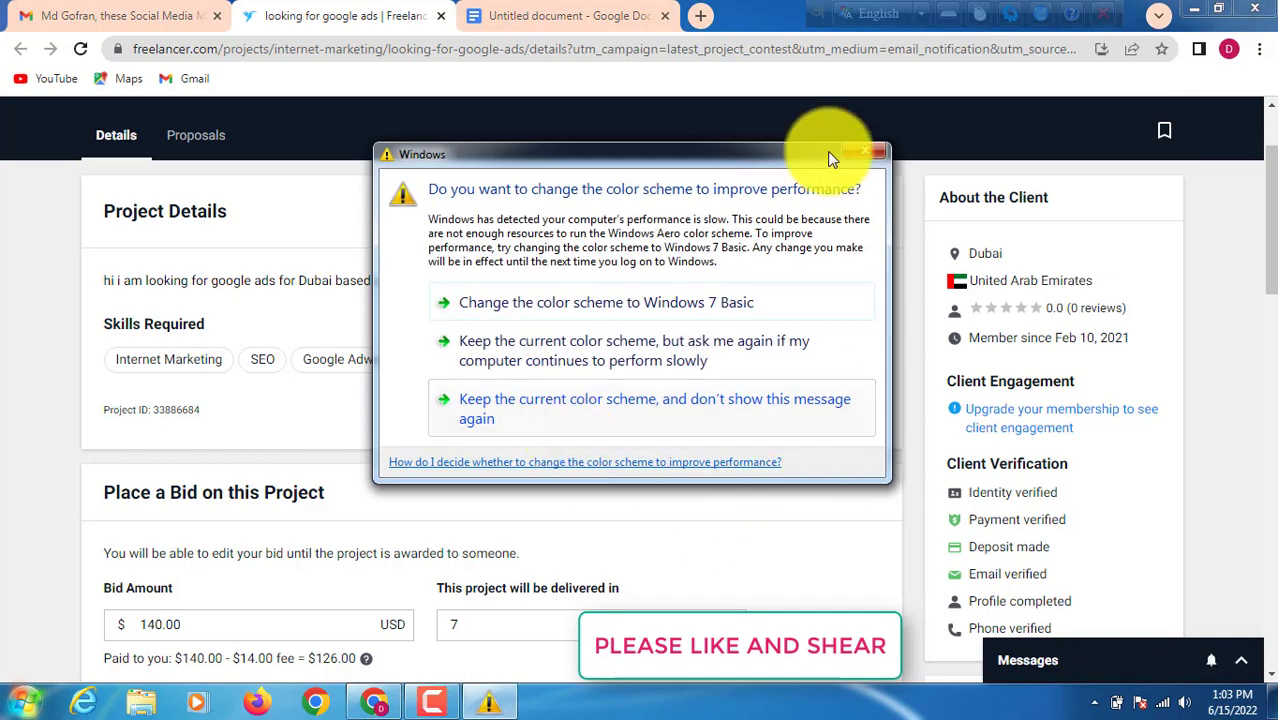
left_click(868, 157)
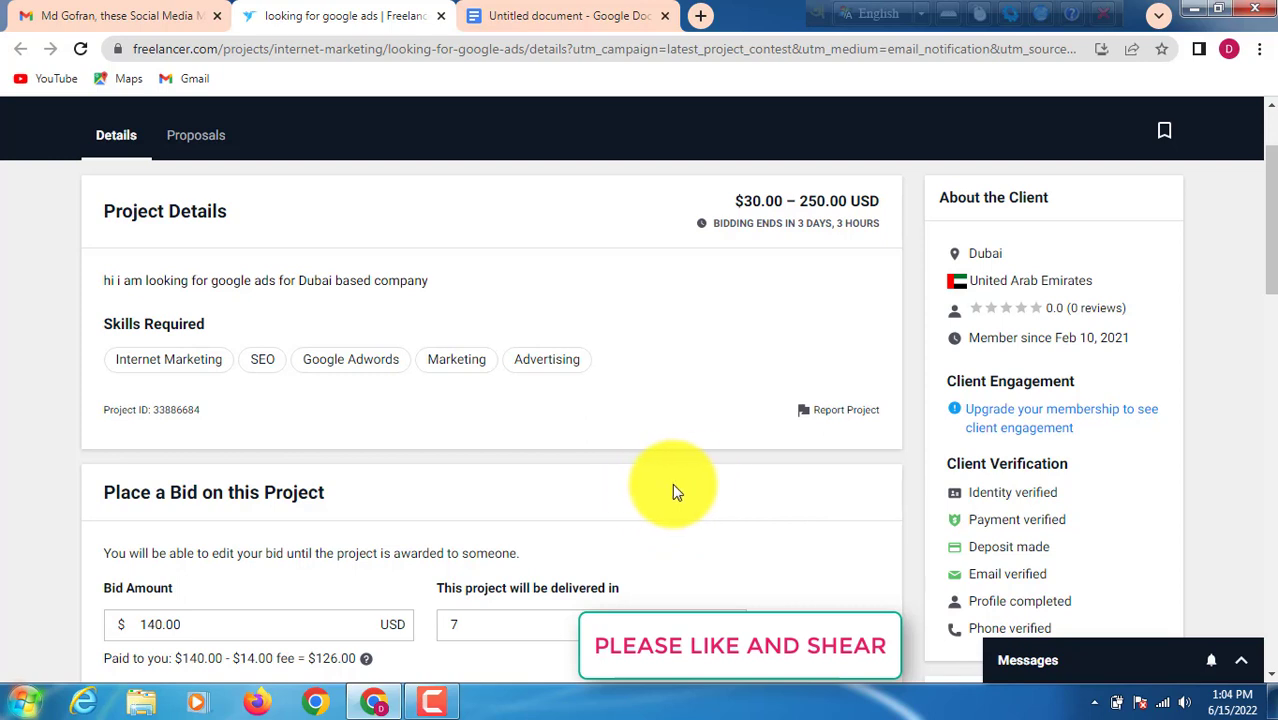
scroll(815, 448, "down", 1)
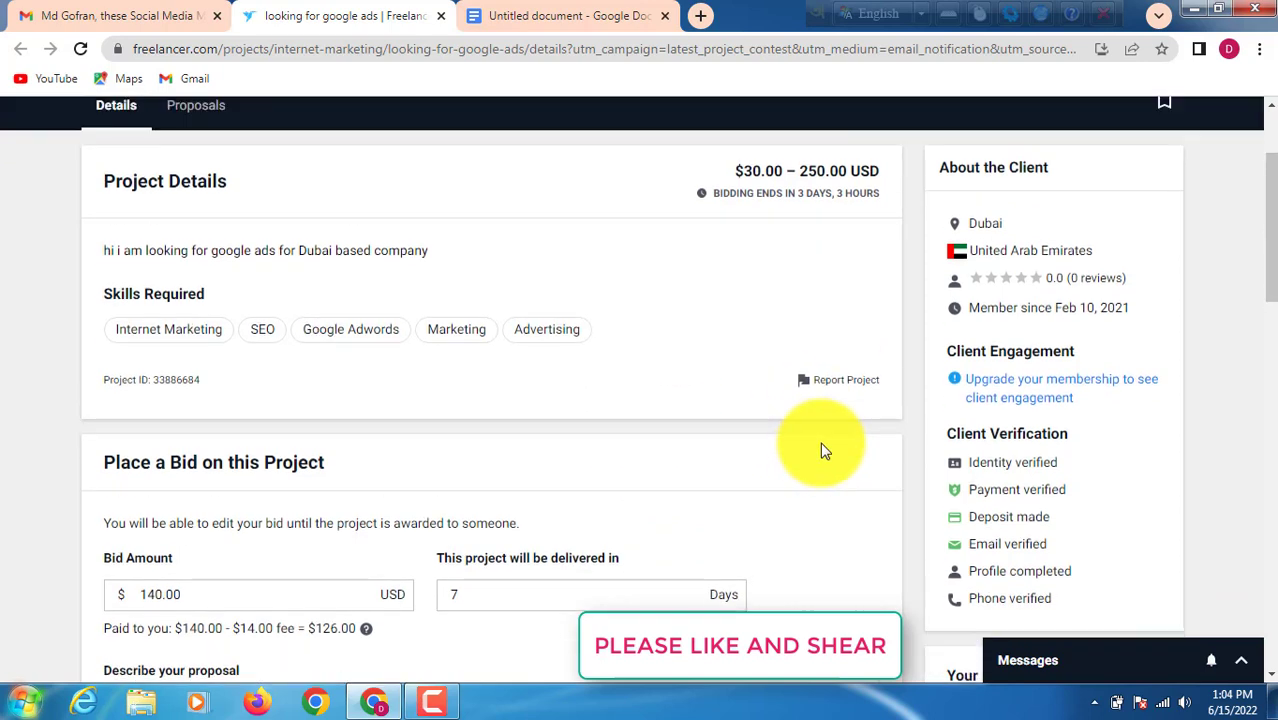
scroll(985, 440, "down", 1)
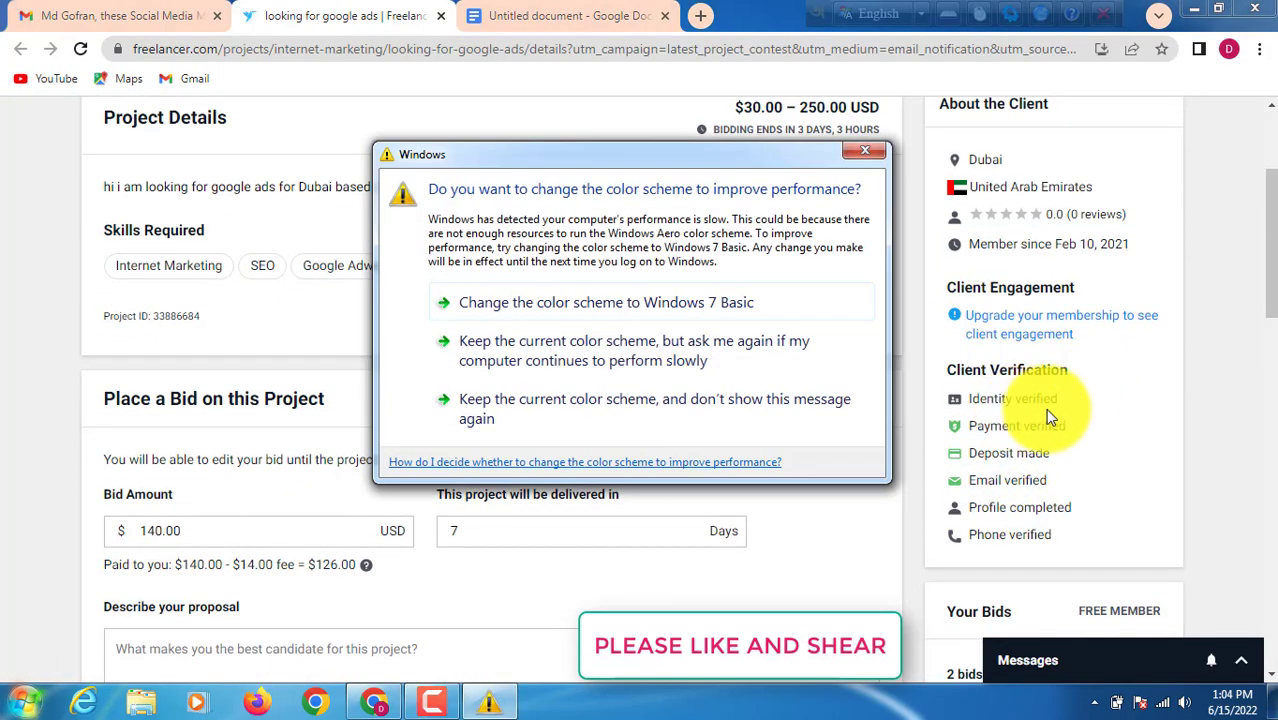
left_click(866, 152)
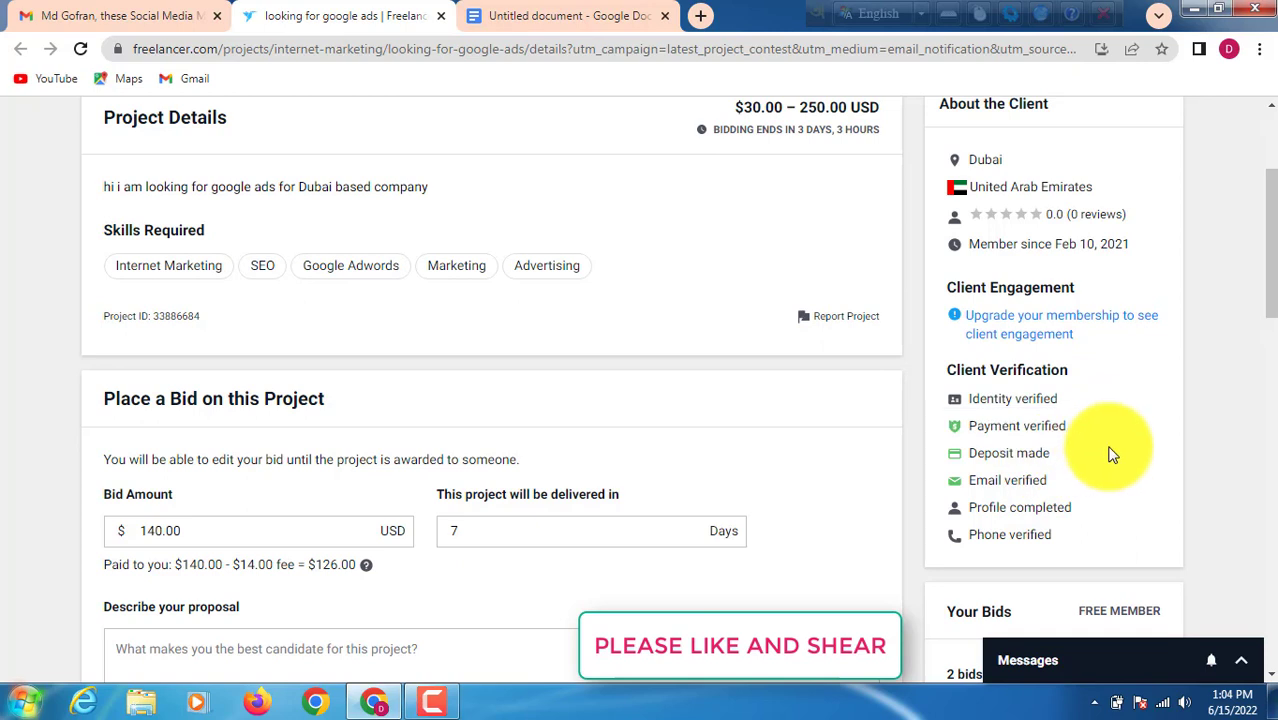
mouse_move(1021, 508)
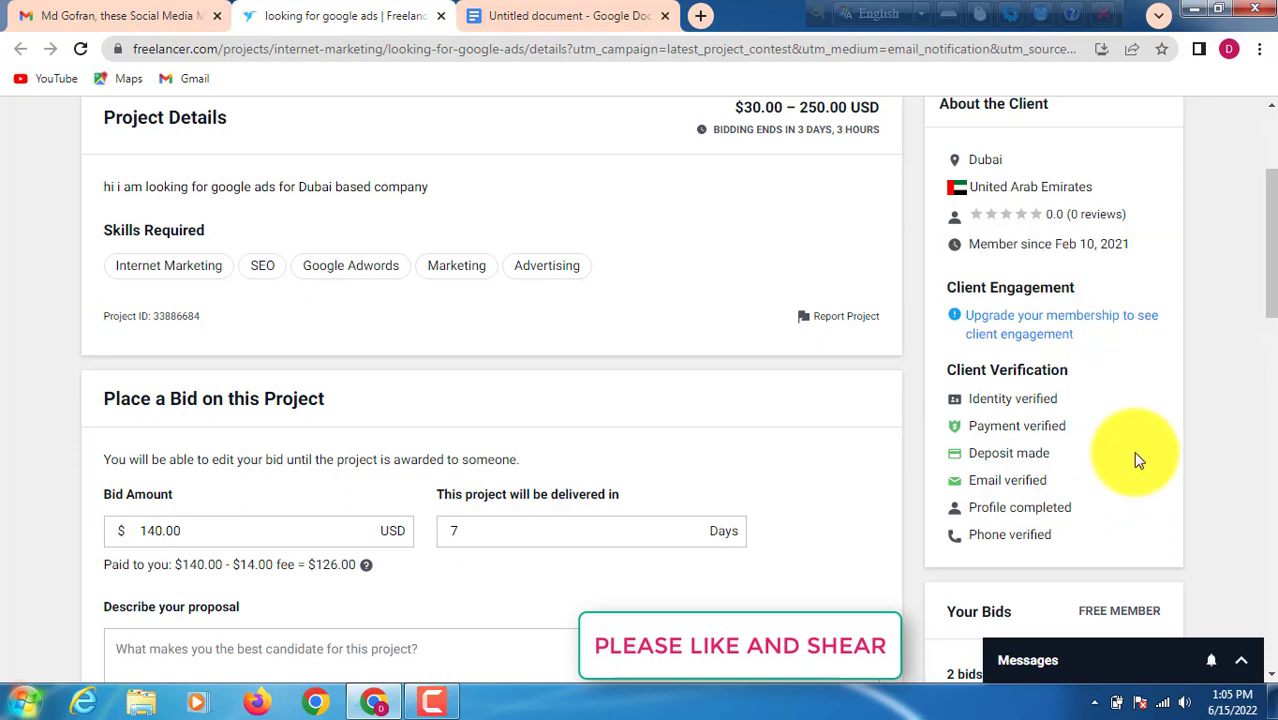
mouse_move(1060, 545)
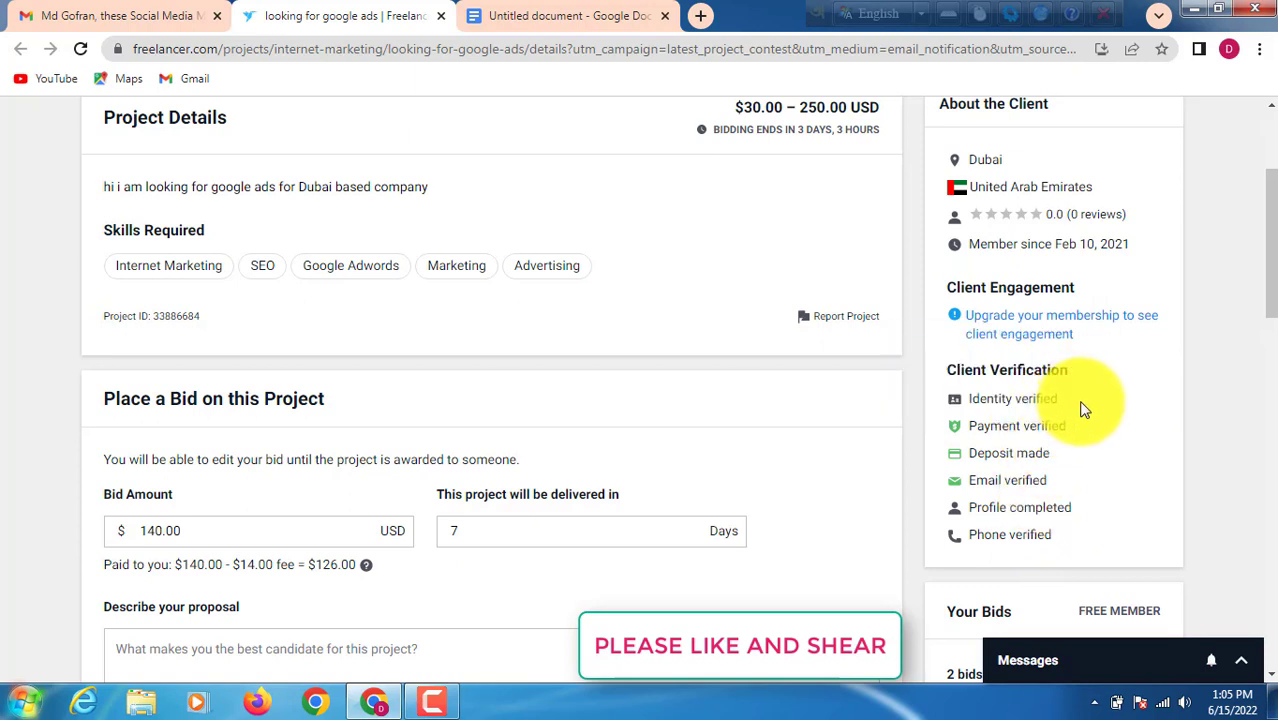
mouse_move(1007, 334)
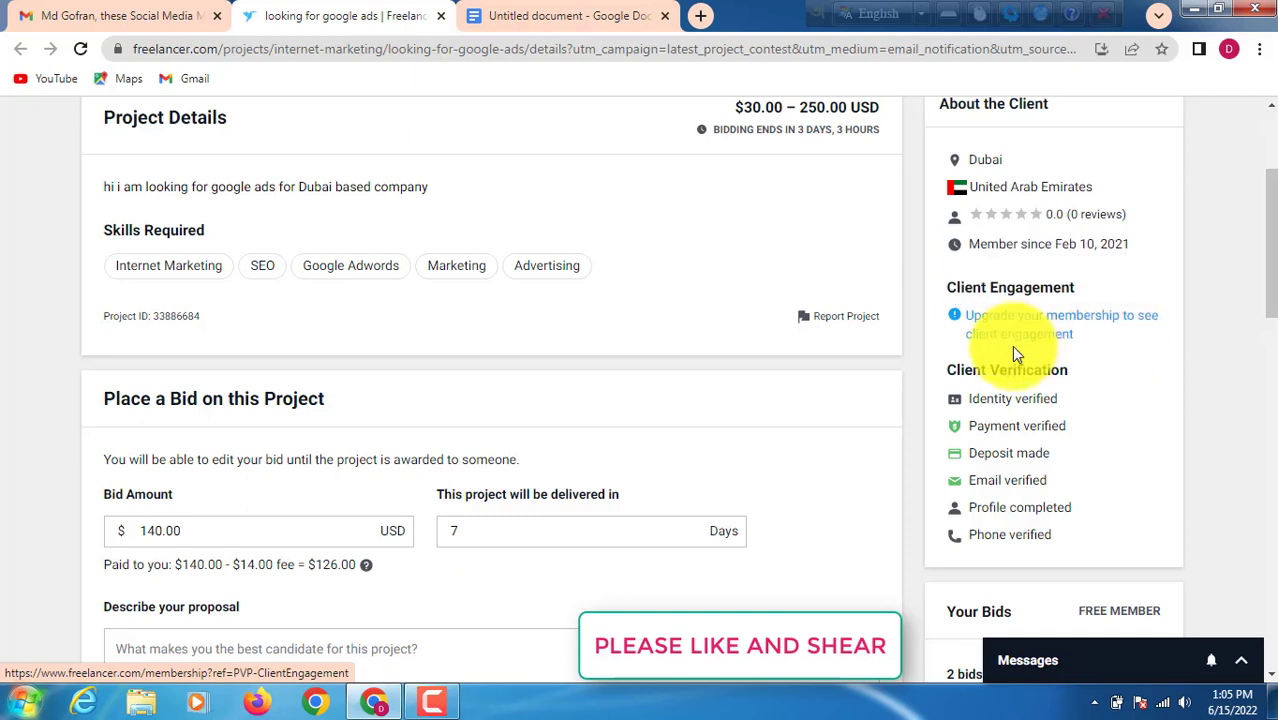
mouse_move(1065, 430)
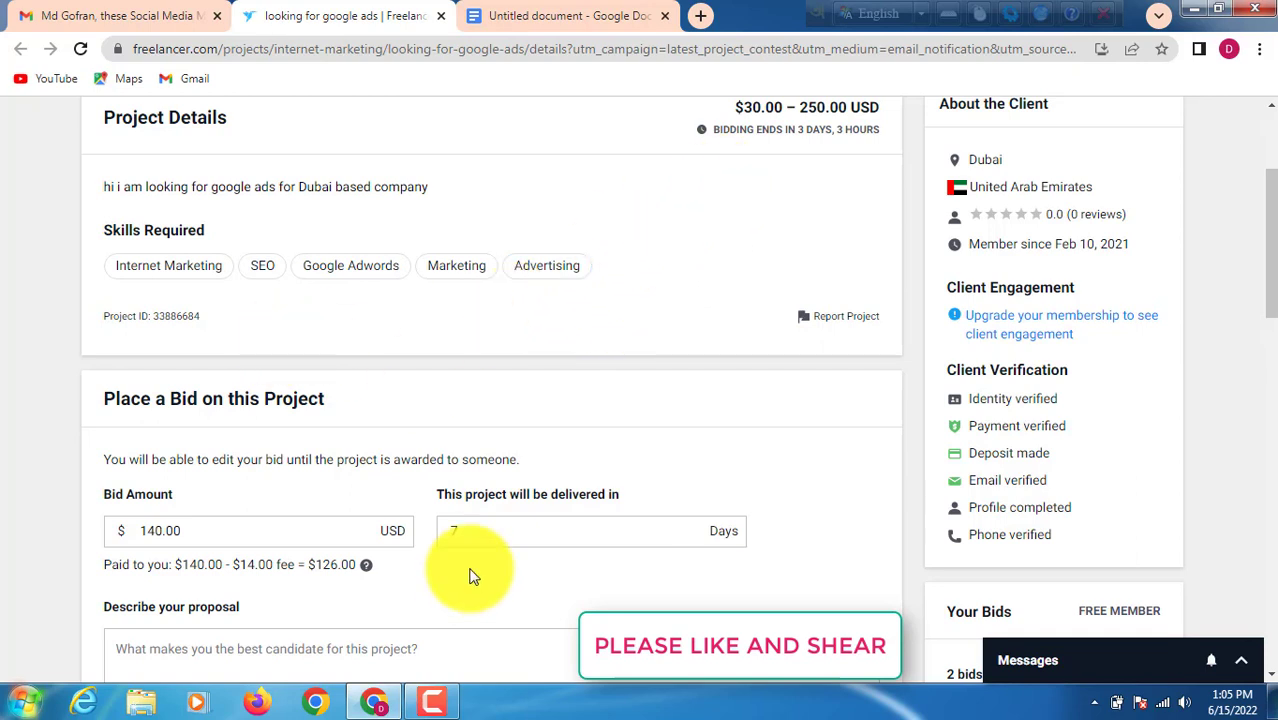
scroll(449, 199, "up", 1)
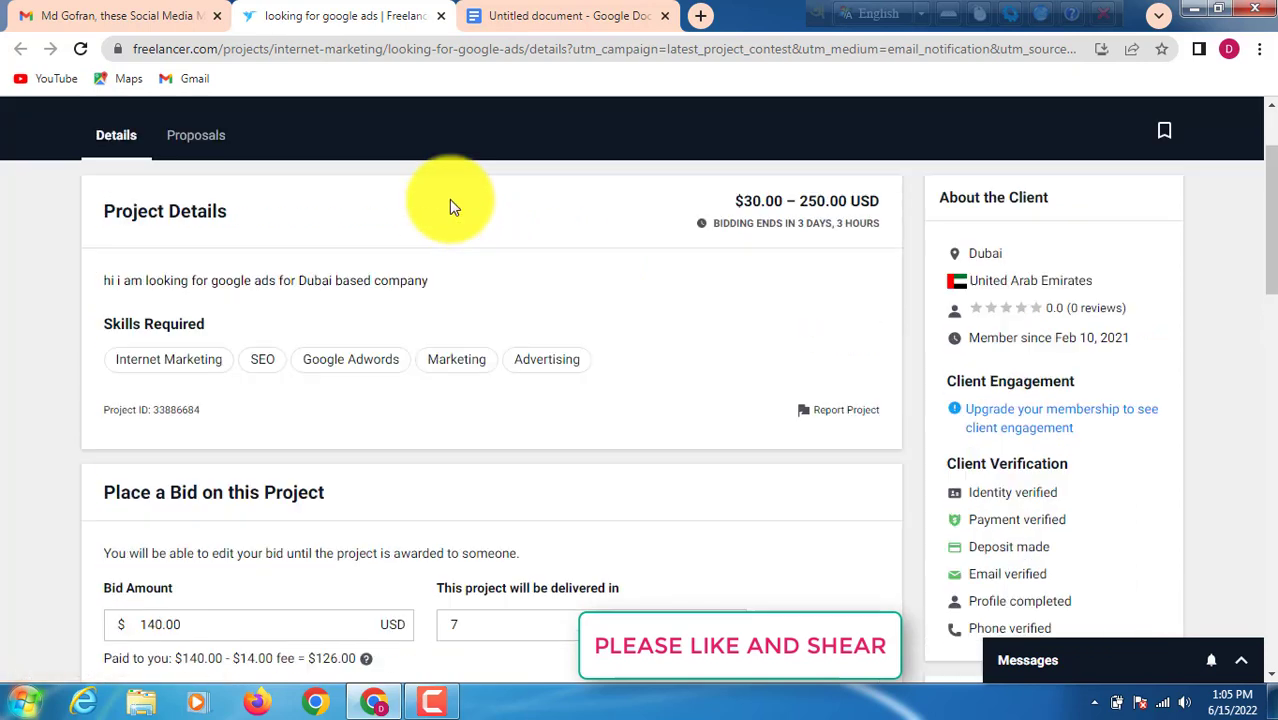
scroll(621, 249, "down", 1)
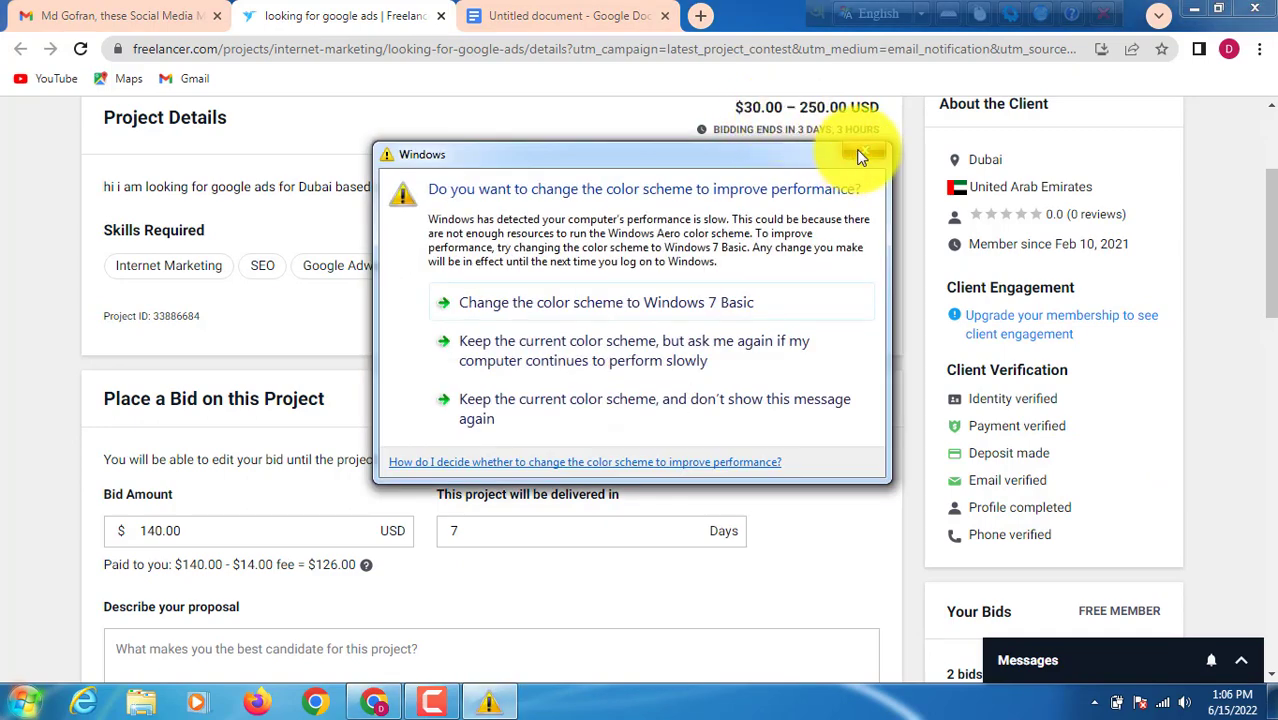
left_click(857, 151)
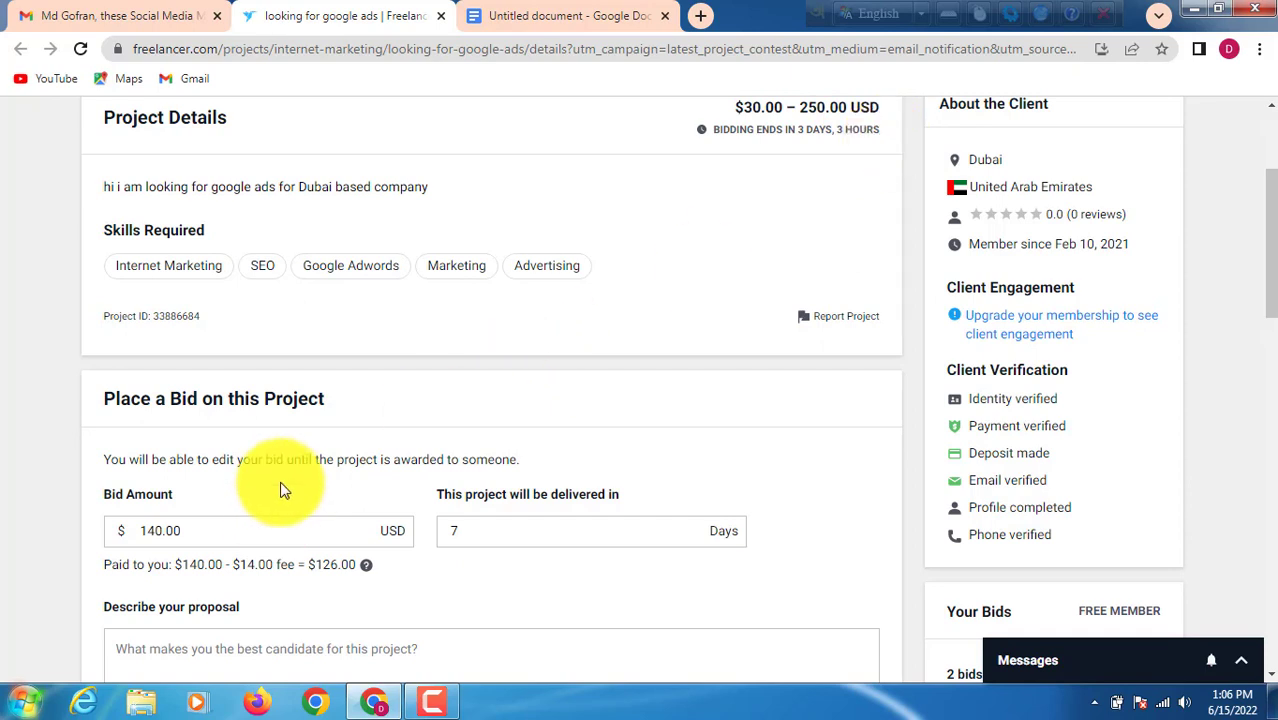
Paste the prepared "Hello Dear Sir," cover letter into the bid's proposal description.
scroll(510, 512, "down", 1)
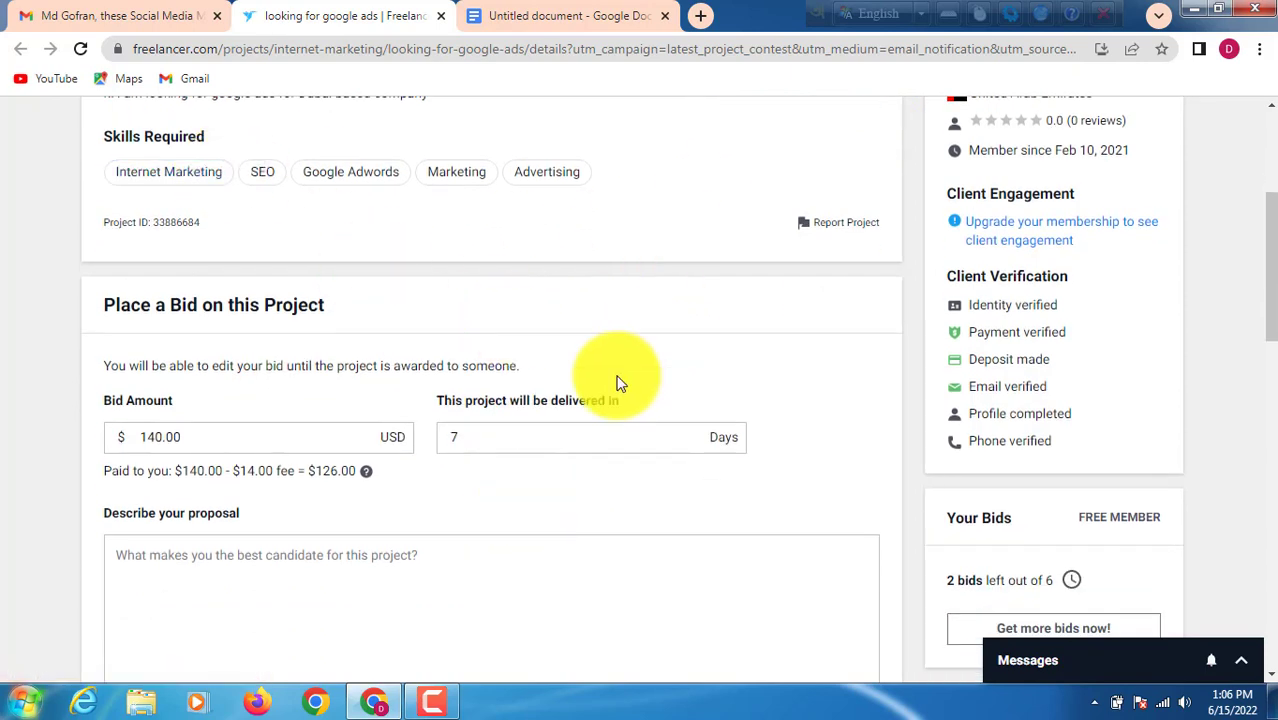
scroll(460, 415, "down", 1)
scroll(460, 415, "down", 1)
left_click(608, 486)
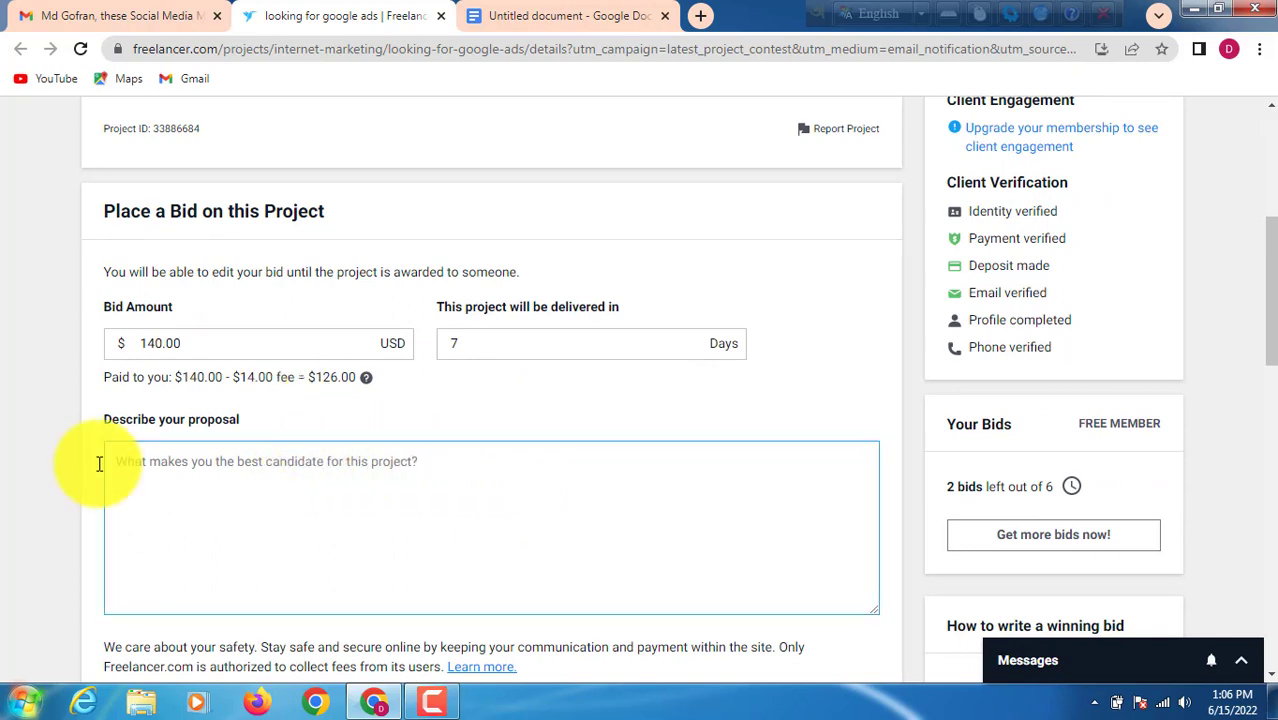
left_click(145, 440)
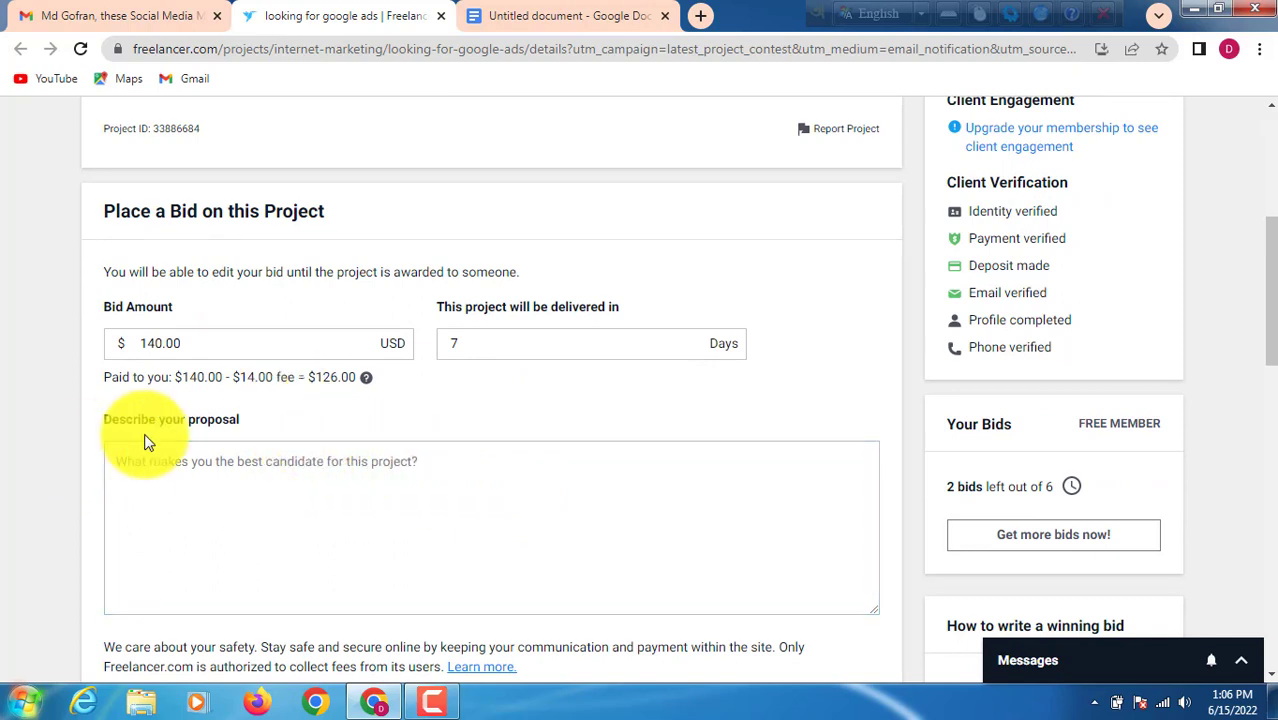
left_click(225, 455)
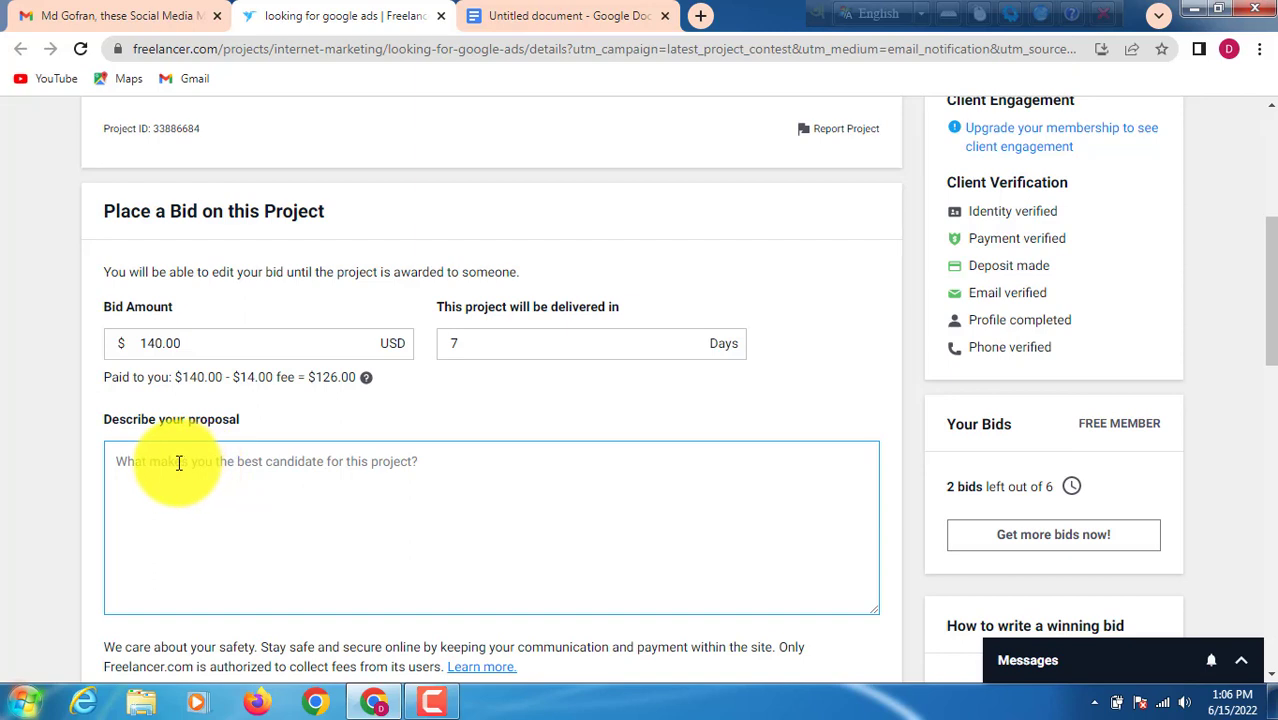
right_click(177, 463)
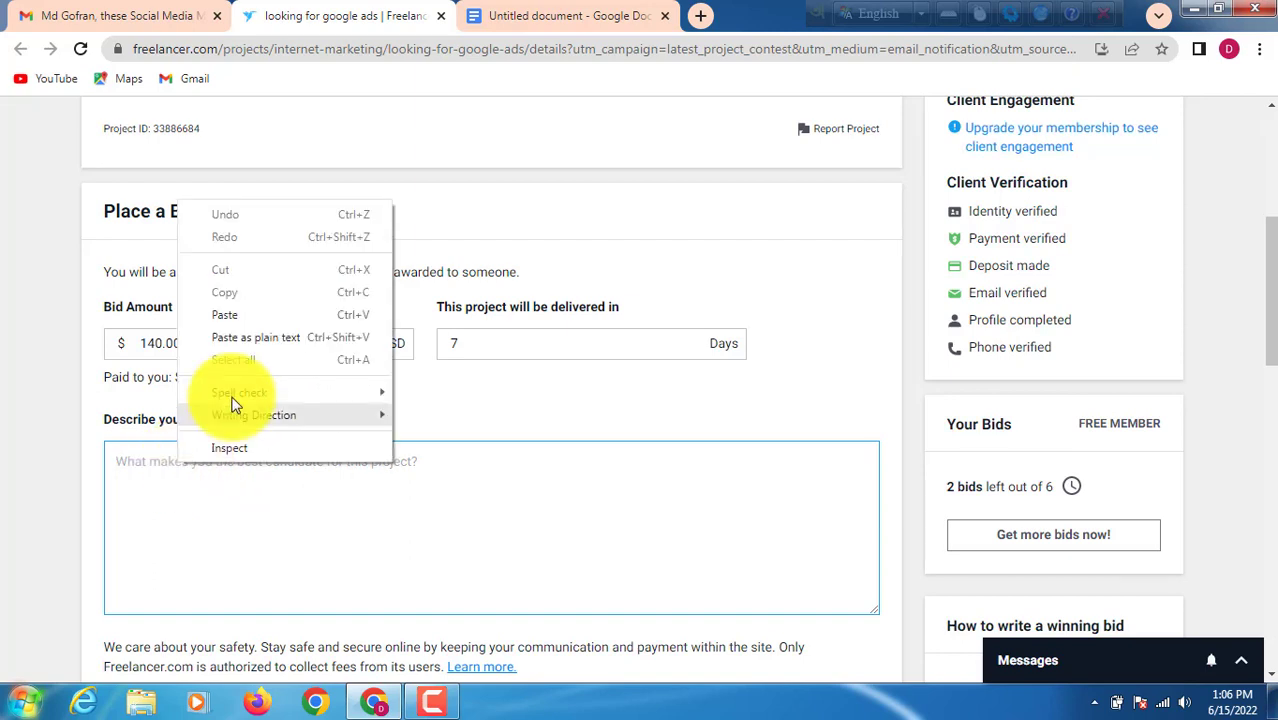
left_click(228, 314)
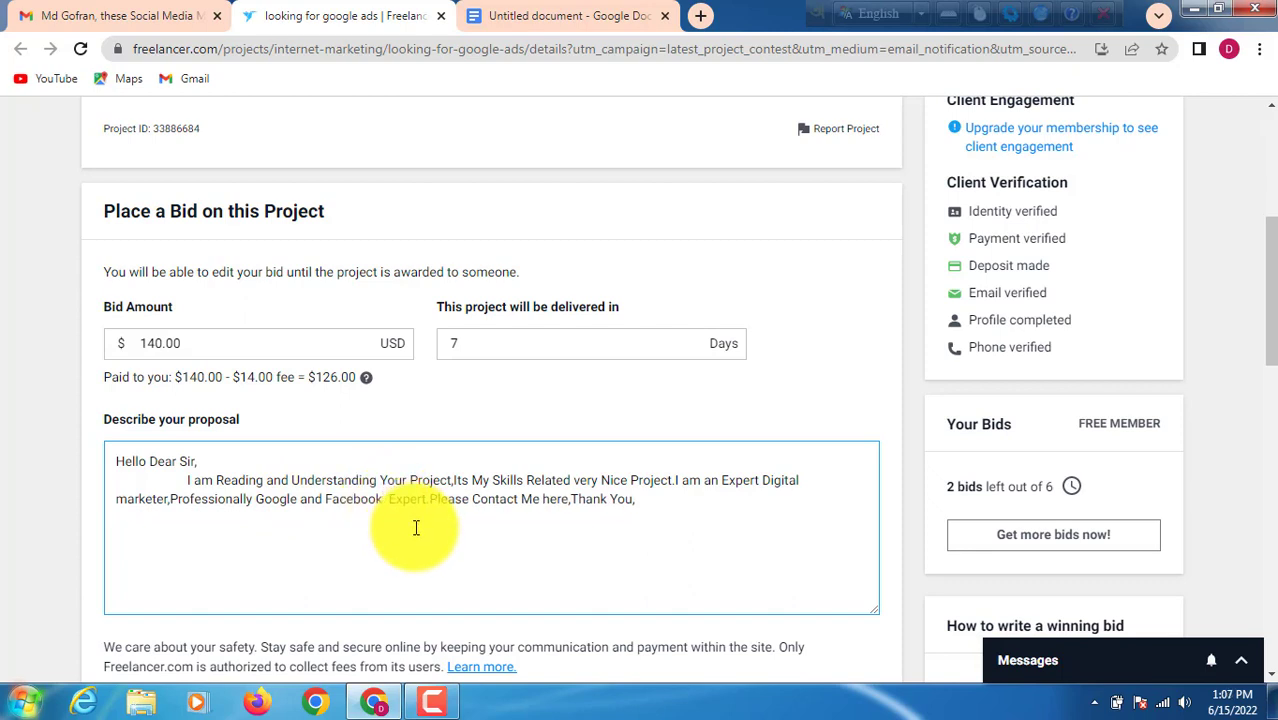
Insert "Ads" between "Facebook" and "Expert" in the proposal text.
type("D")
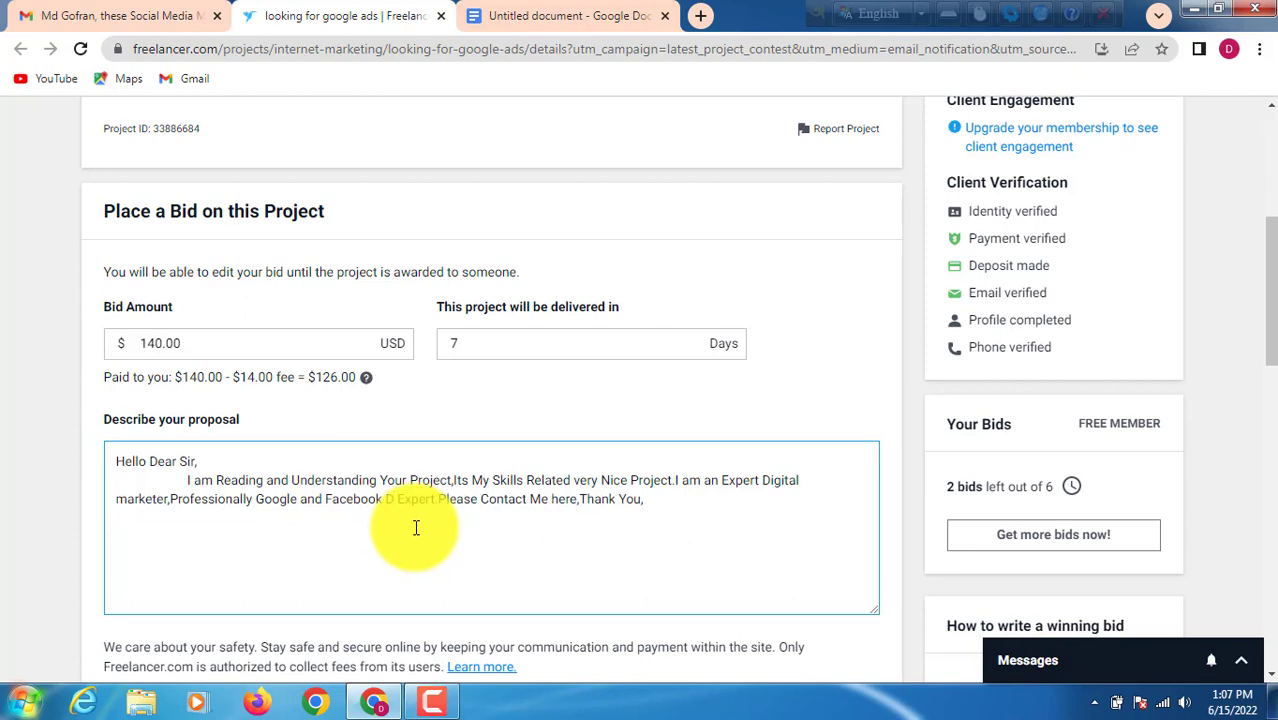
key("BackSpace")
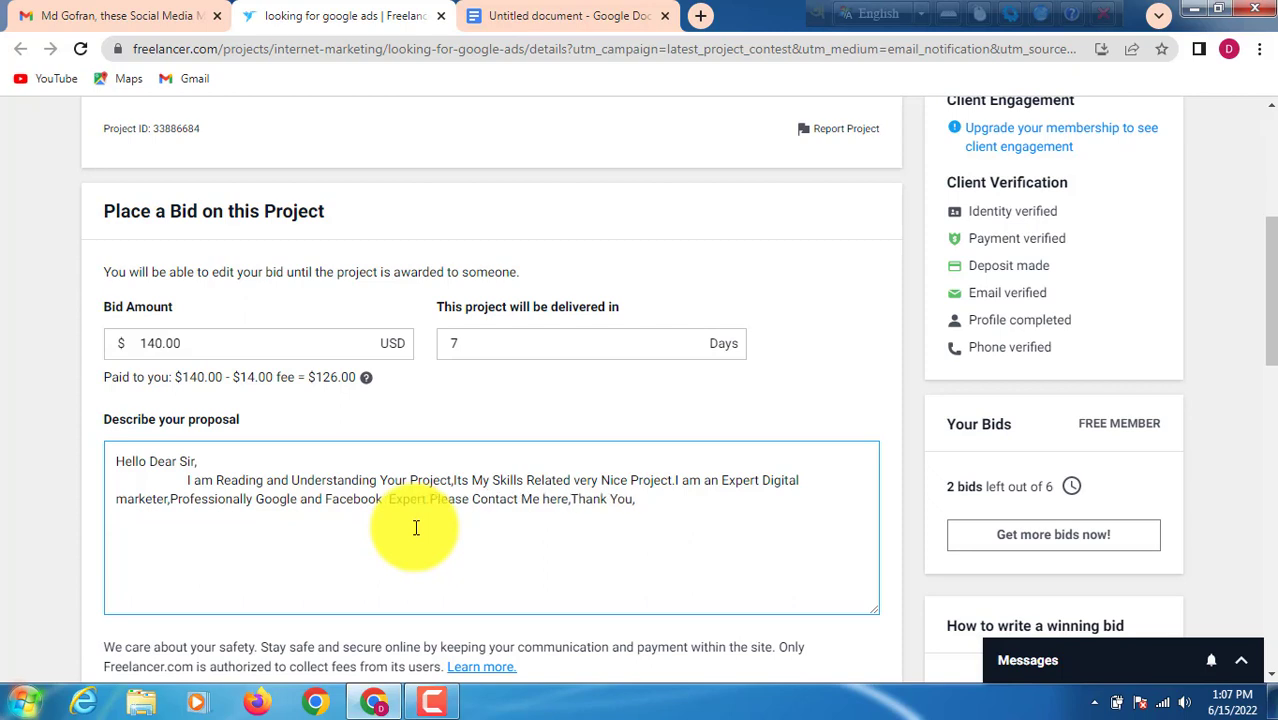
type("Ads")
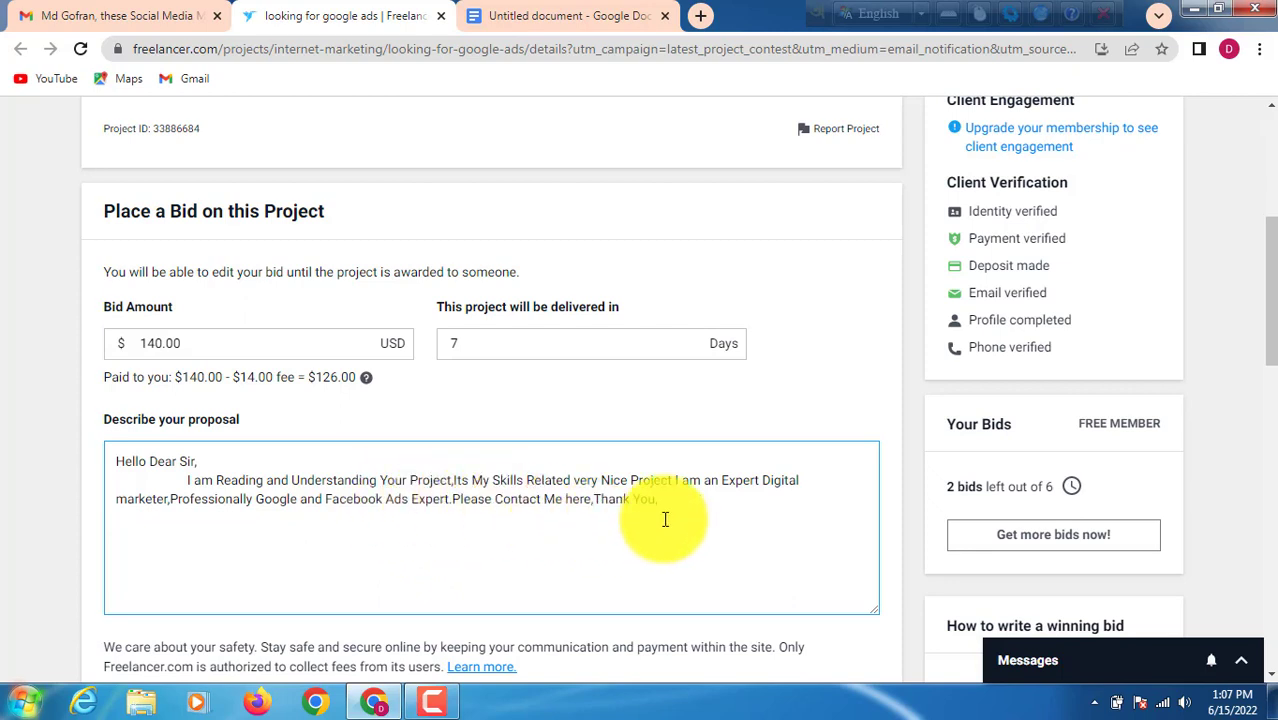
left_click(528, 585)
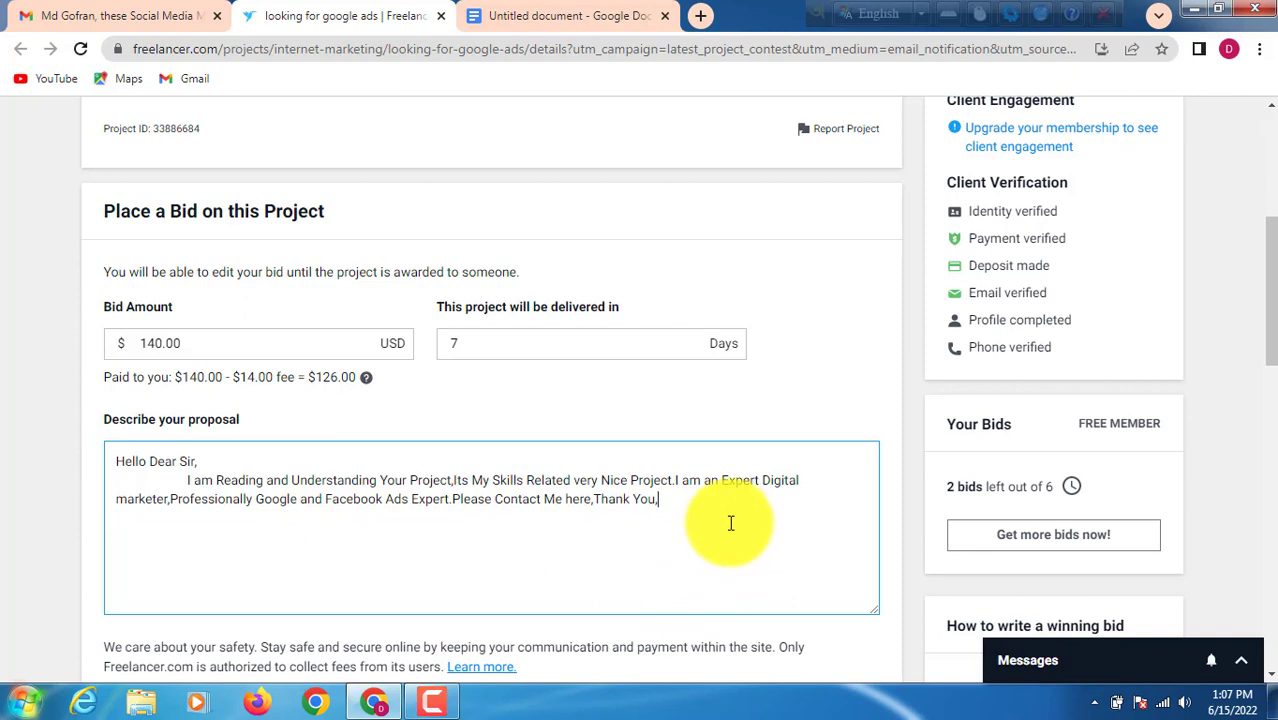
key("BackSpace")
type(".")
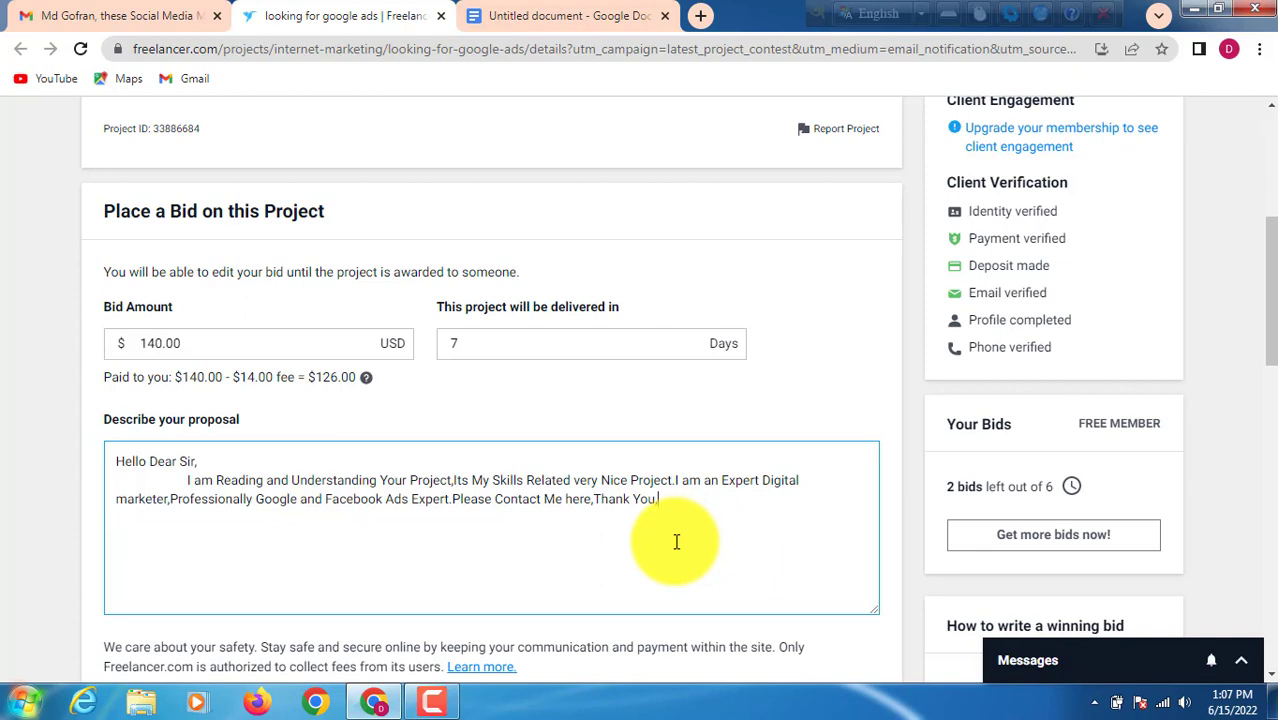
key("BackSpace")
type(",")
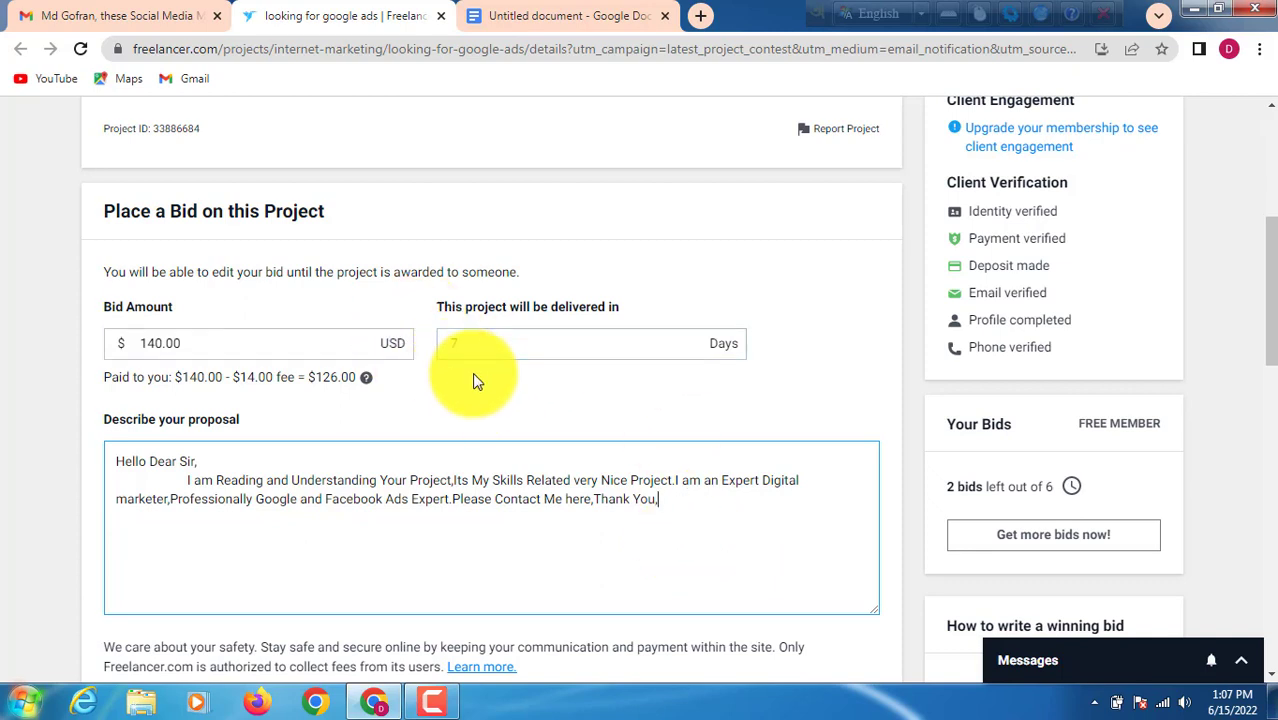
Check the project's budget and bidding deadline, and set the bid's delivery time to 3 days.
left_click(670, 349)
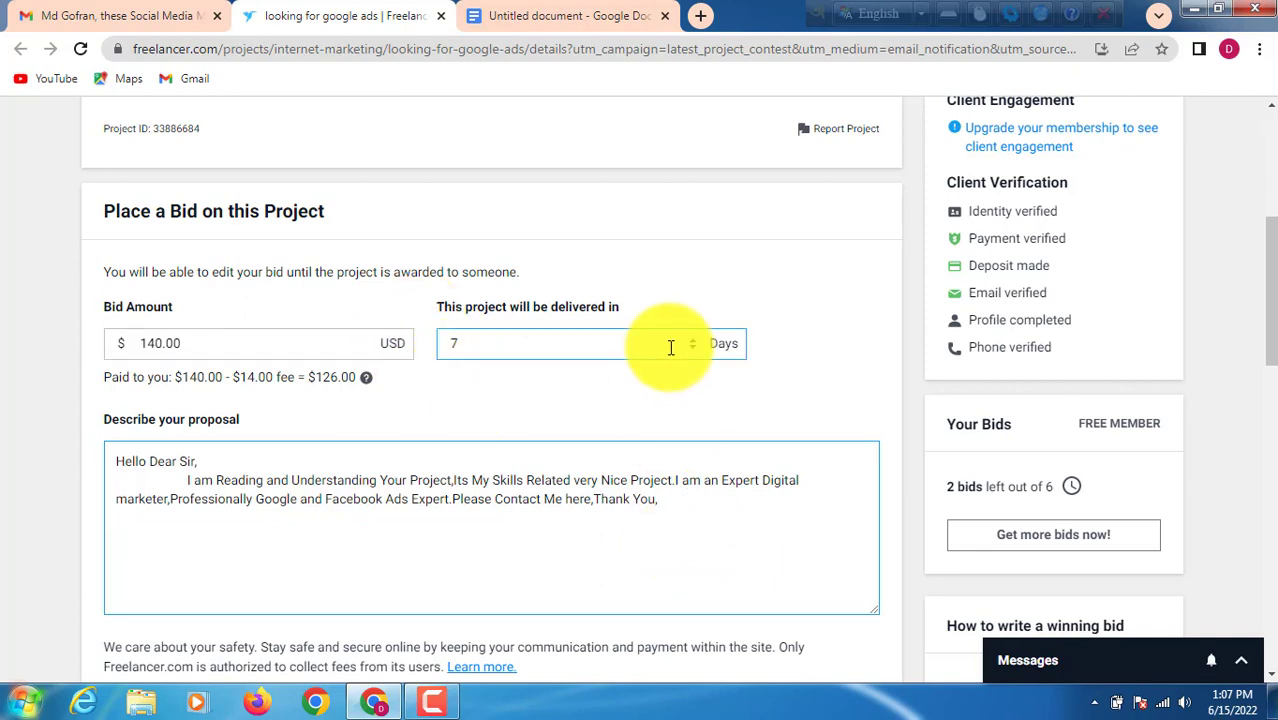
scroll(676, 346, "up", 1)
scroll(681, 347, "up", 2)
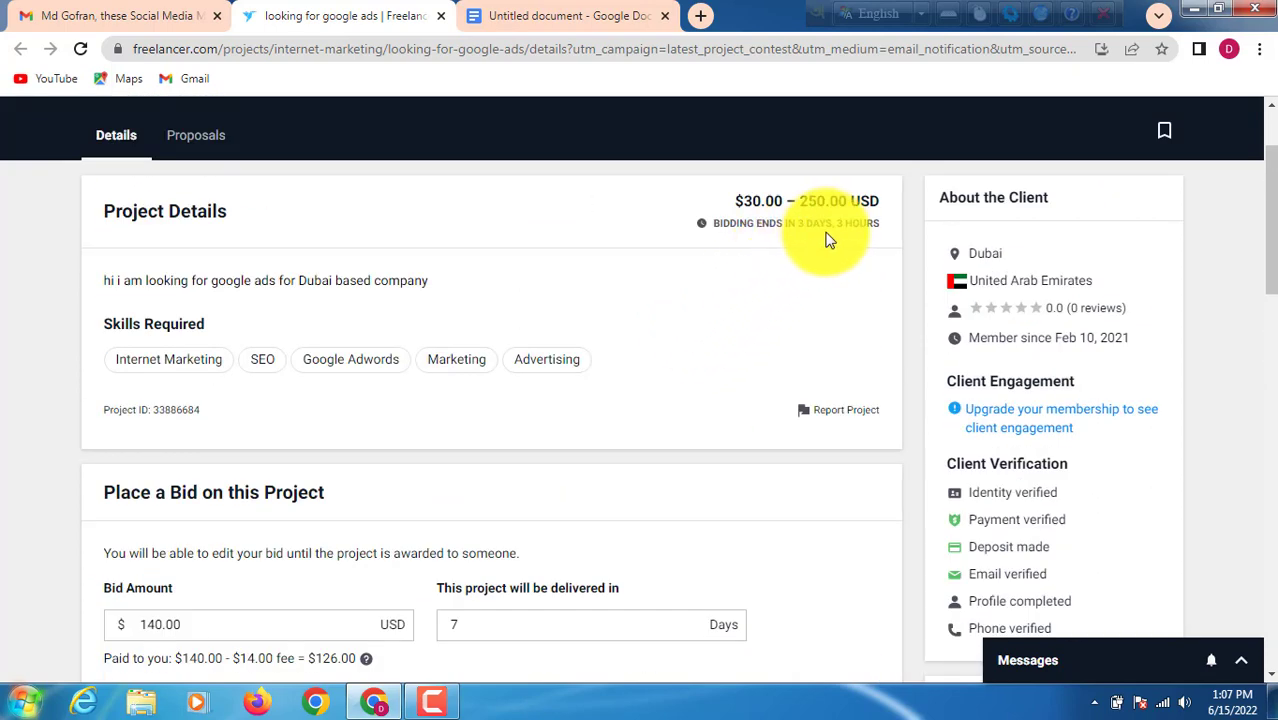
scroll(747, 320, "down", 2)
left_click(450, 432)
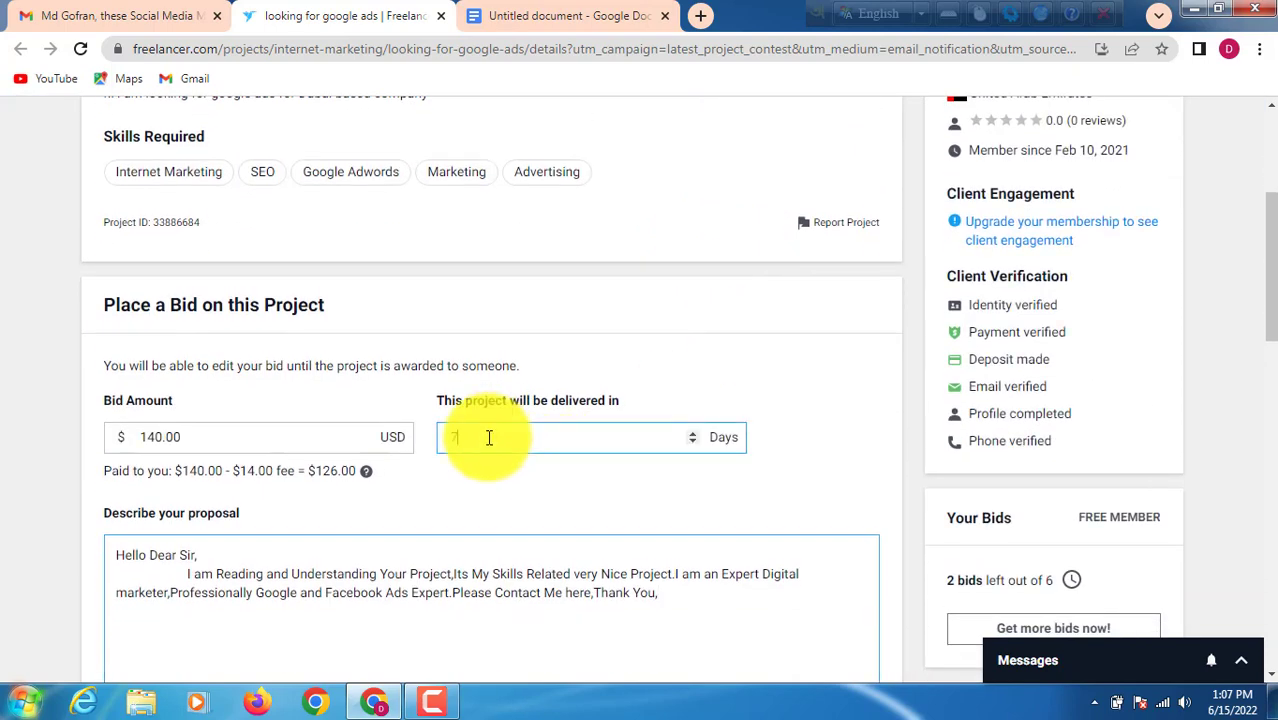
key("BackSpace")
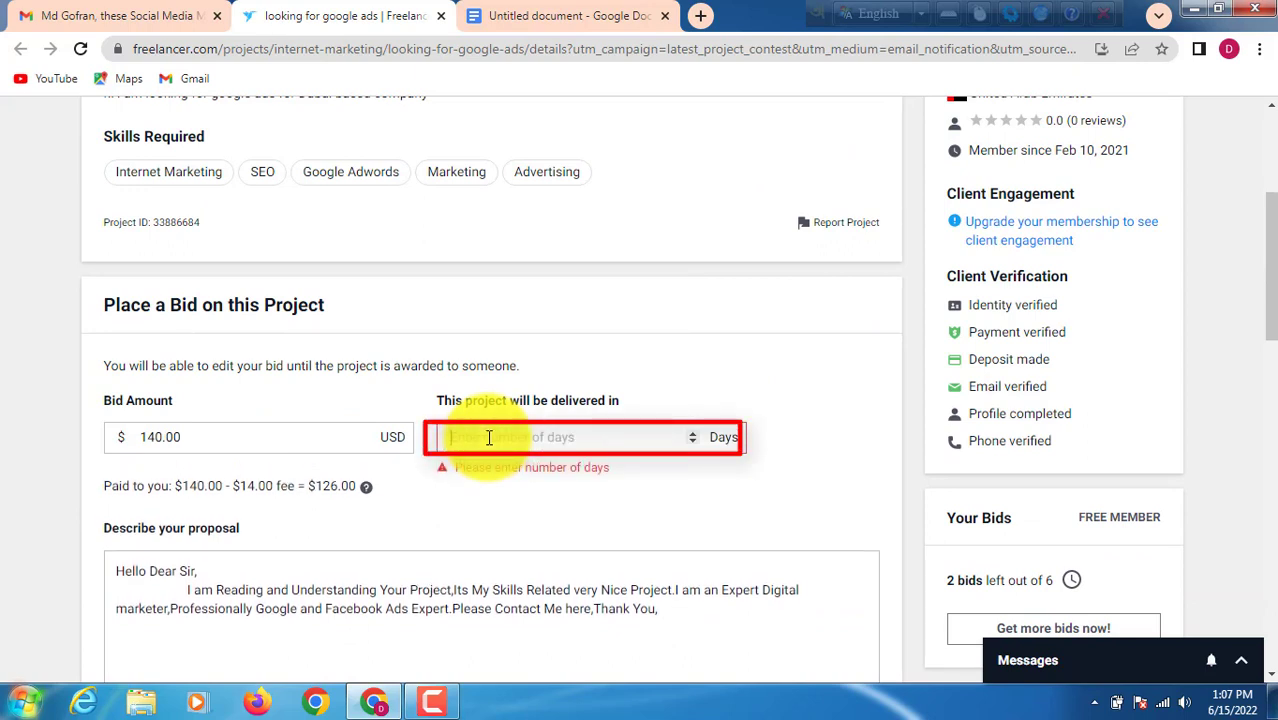
type("3")
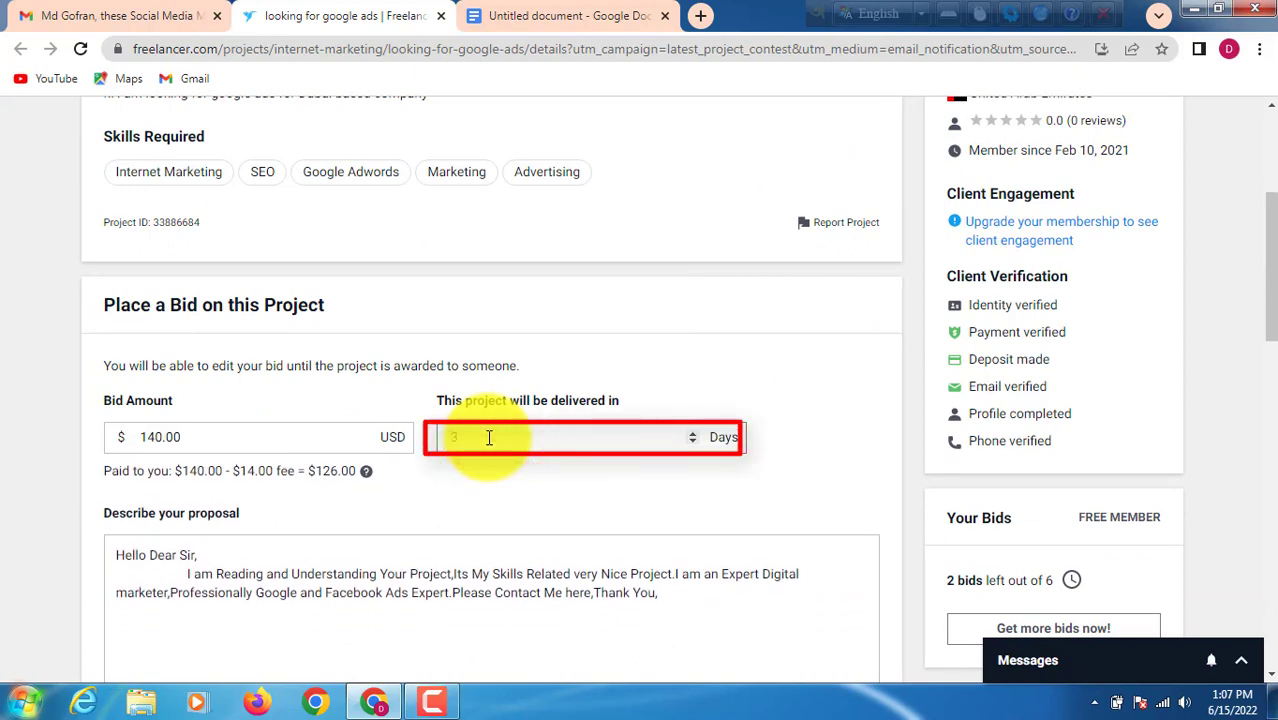
type("3")
Compare the bid amount with the project's budget range and review the suggested milestone payment.
scroll(551, 459, "down", 1)
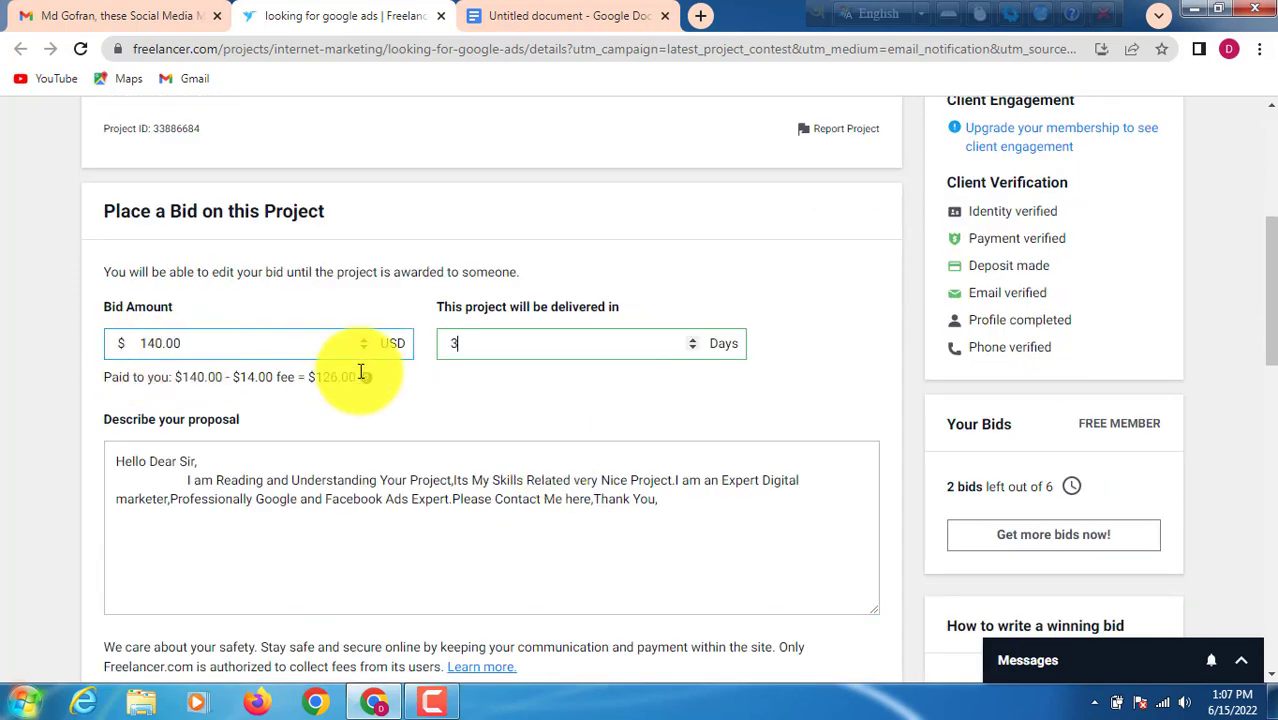
scroll(903, 311, "up", 3)
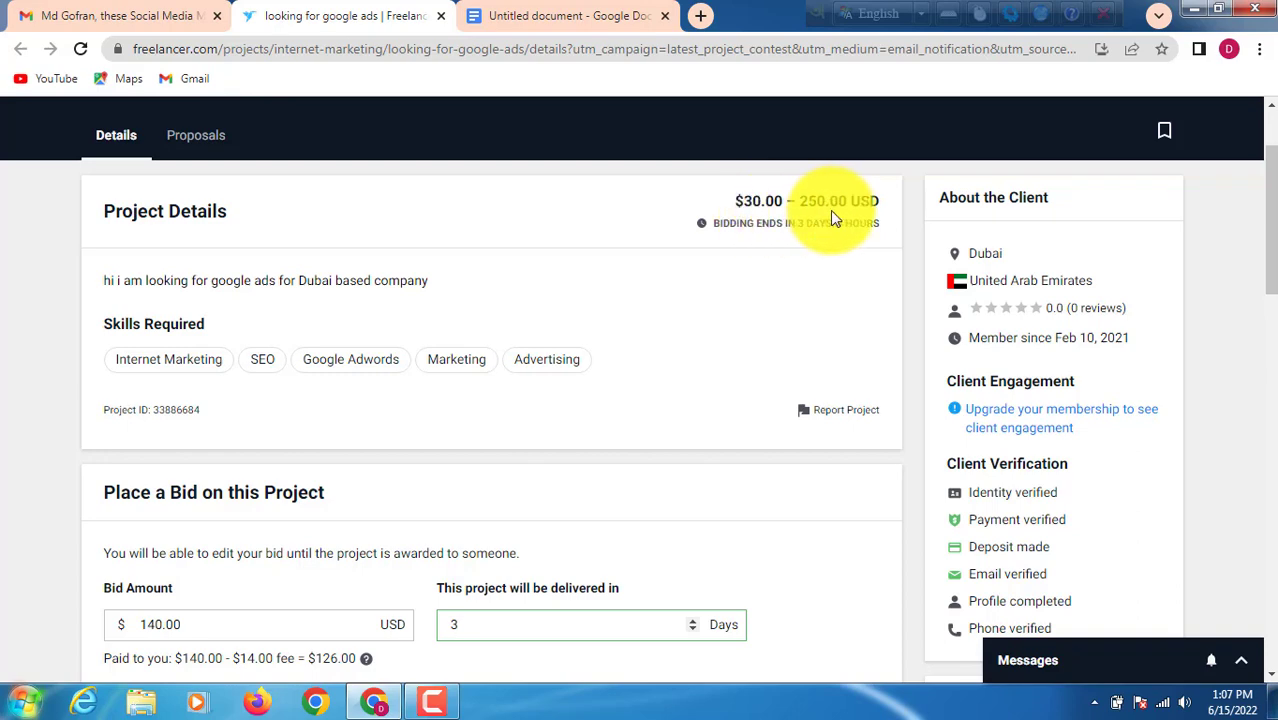
scroll(362, 465, "down", 2)
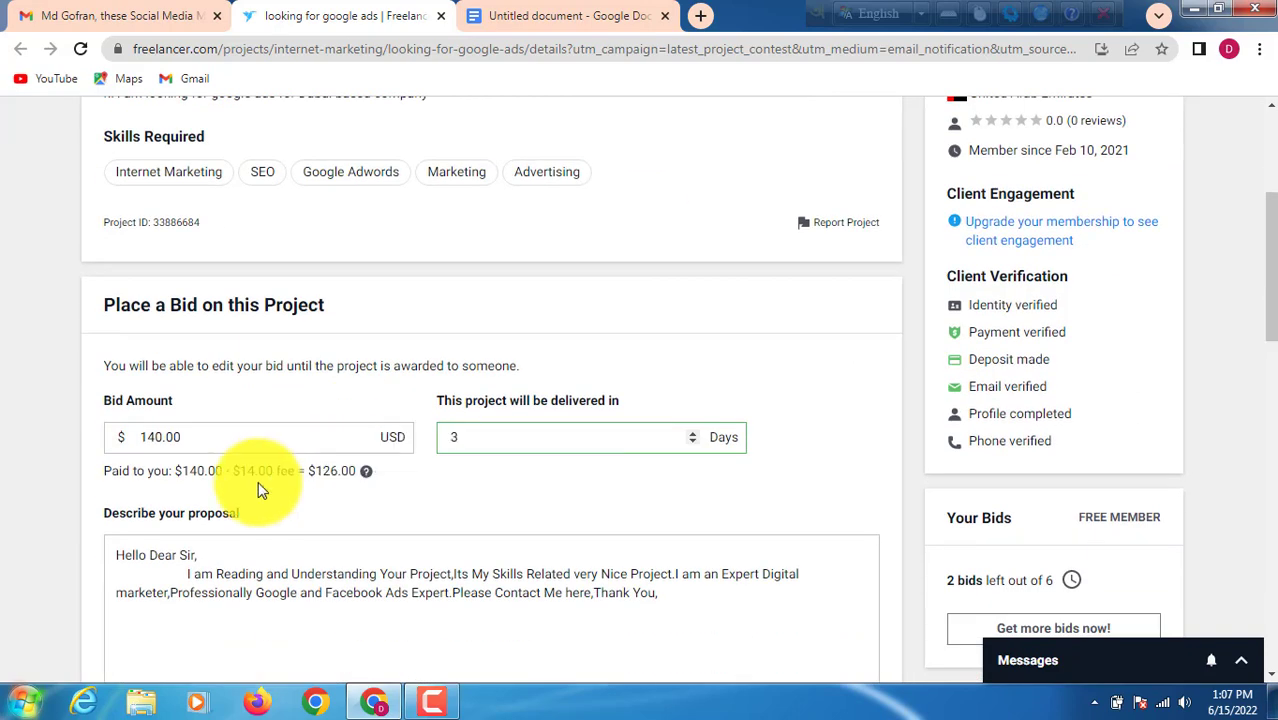
scroll(320, 495, "down", 1)
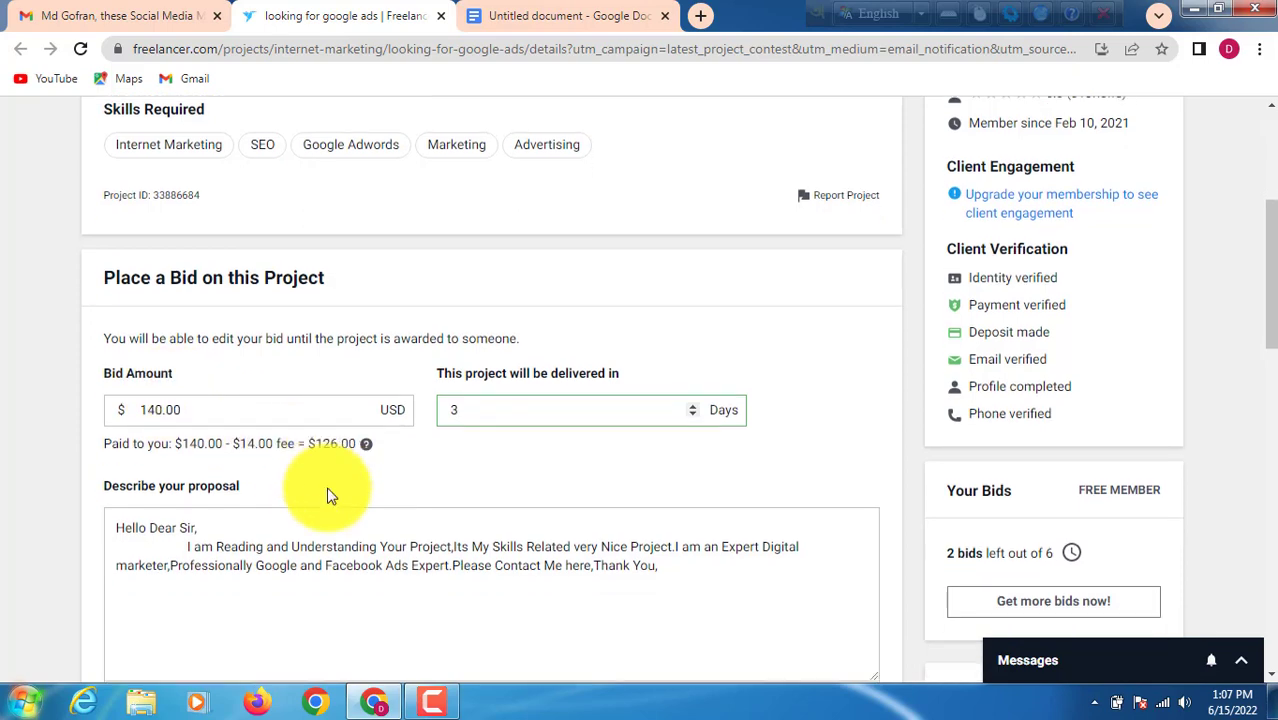
scroll(414, 528, "down", 4)
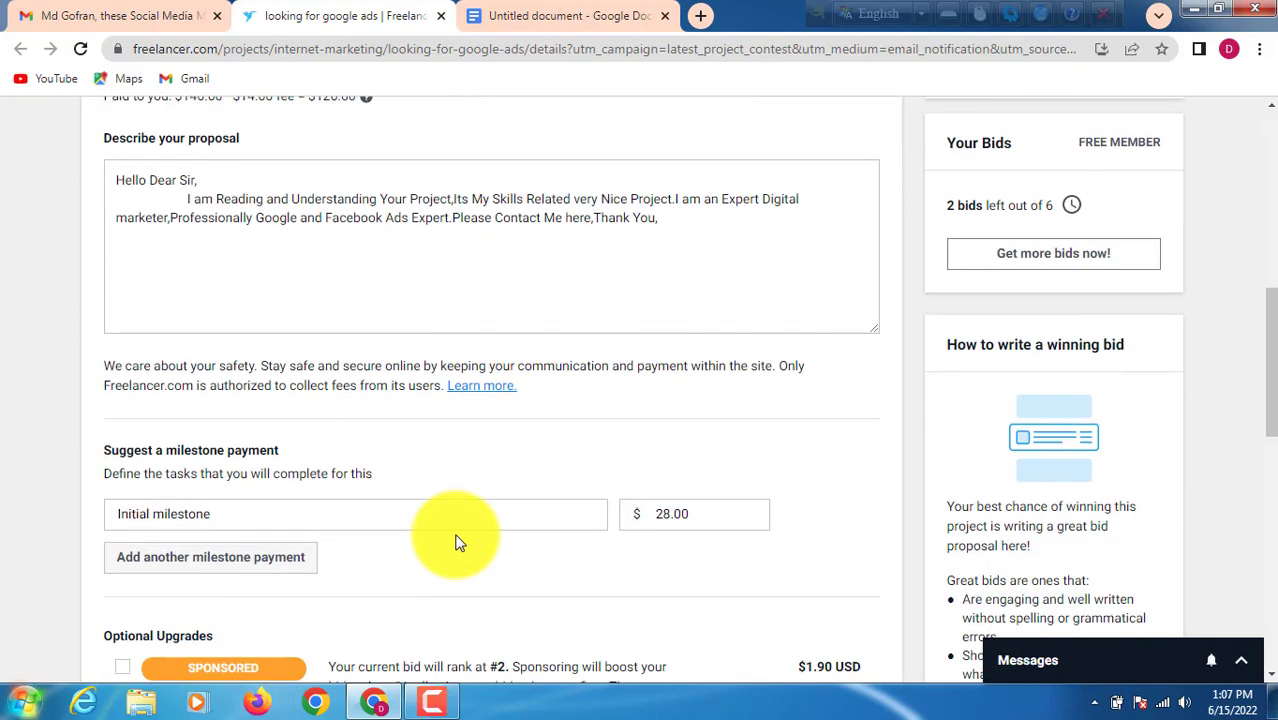
Set the amount of the bid's initial milestone payment to $140.00.
left_click(685, 522)
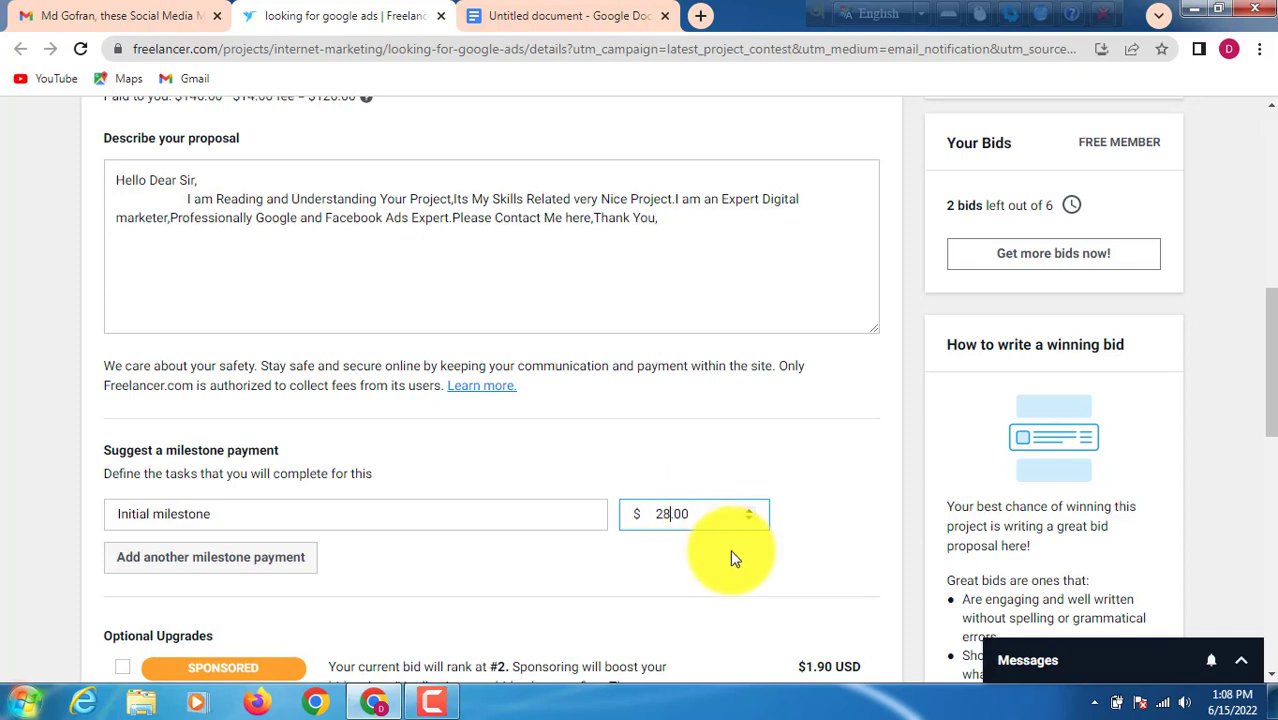
key("BackSpace")
key("BackSpace")
type("140")
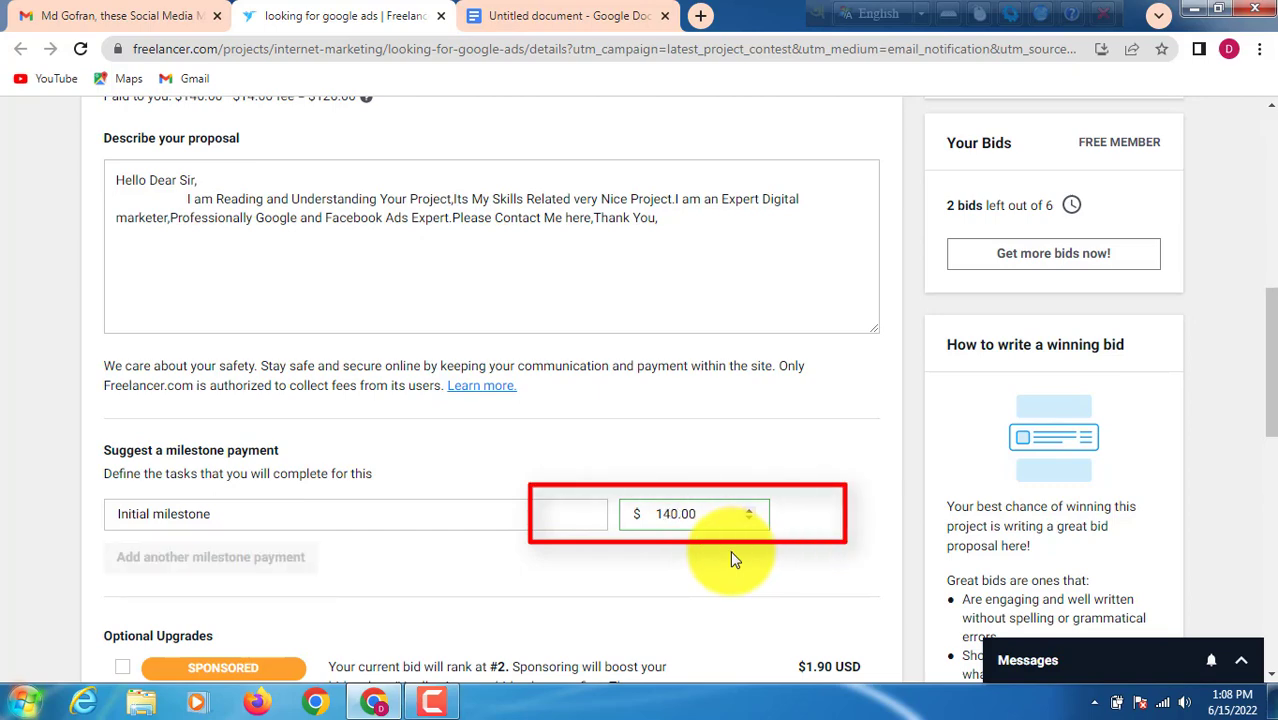
Check the bid amount, delivery time and proposal against the project details, and place the bid without any optional upgrades.
scroll(590, 540, "down", 1)
scroll(603, 470, "up", 4)
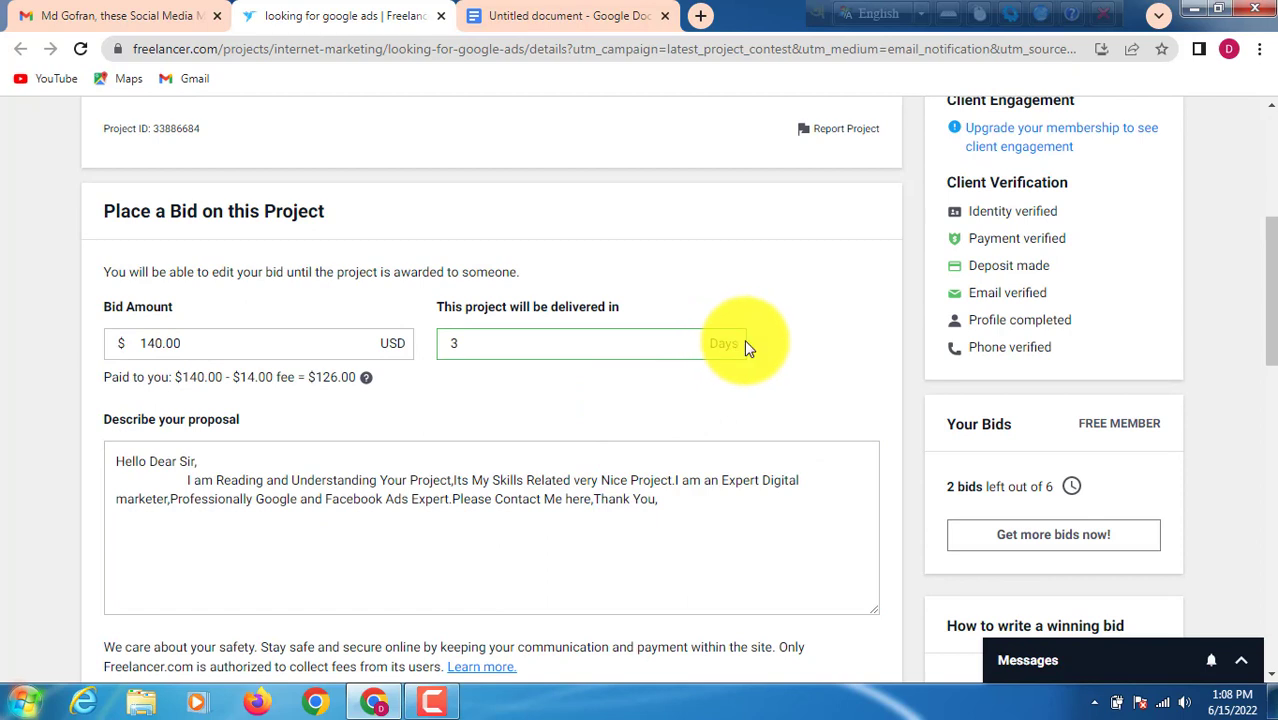
scroll(745, 343, "up", 1)
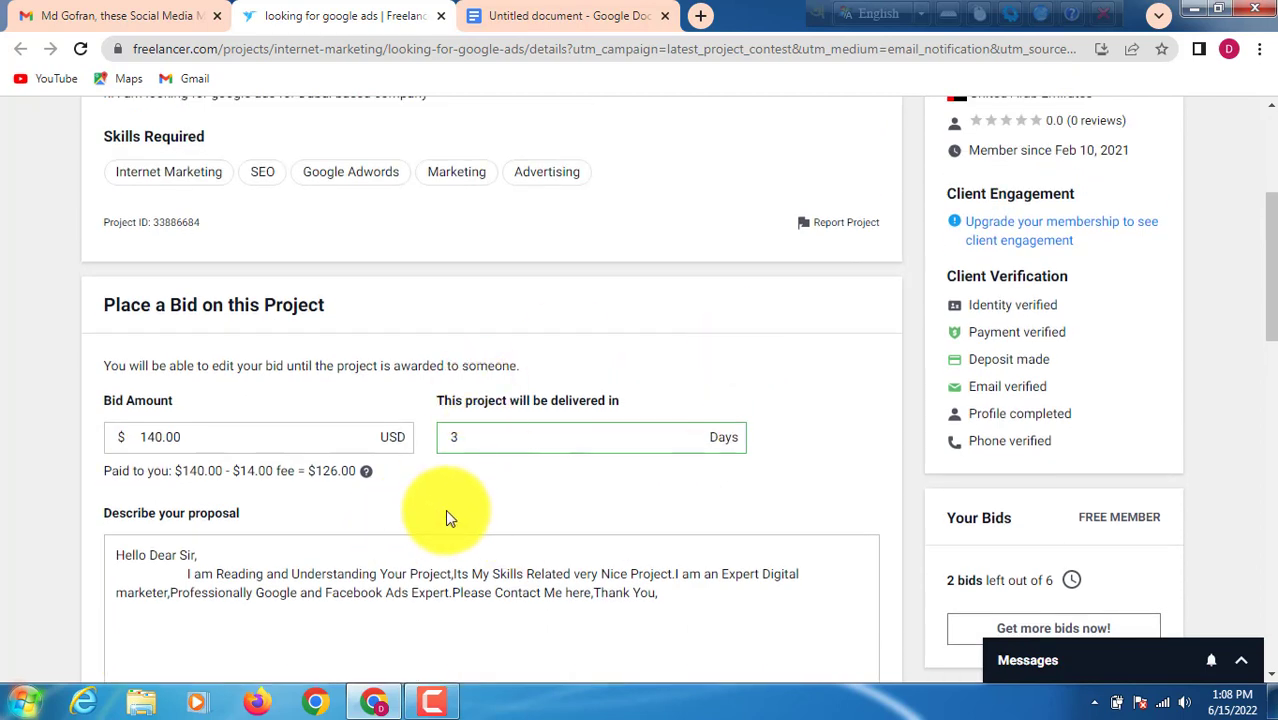
scroll(442, 442, "up", 1)
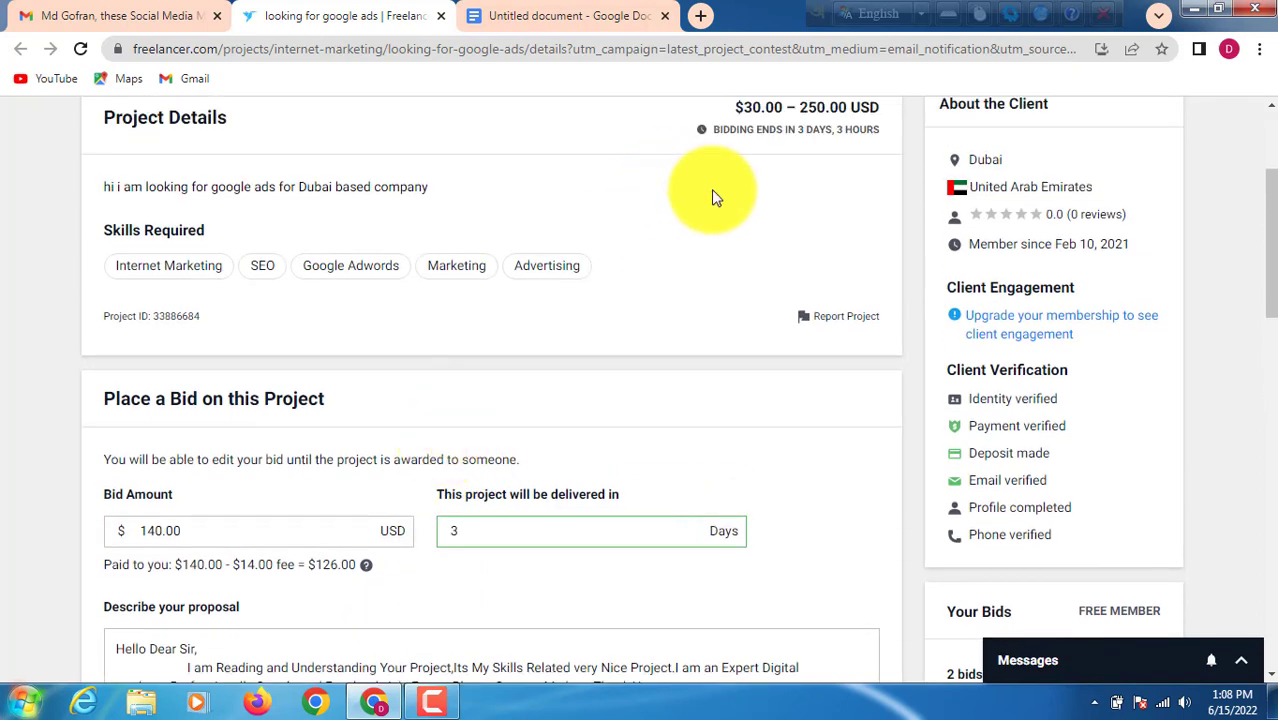
scroll(803, 446, "down", 4)
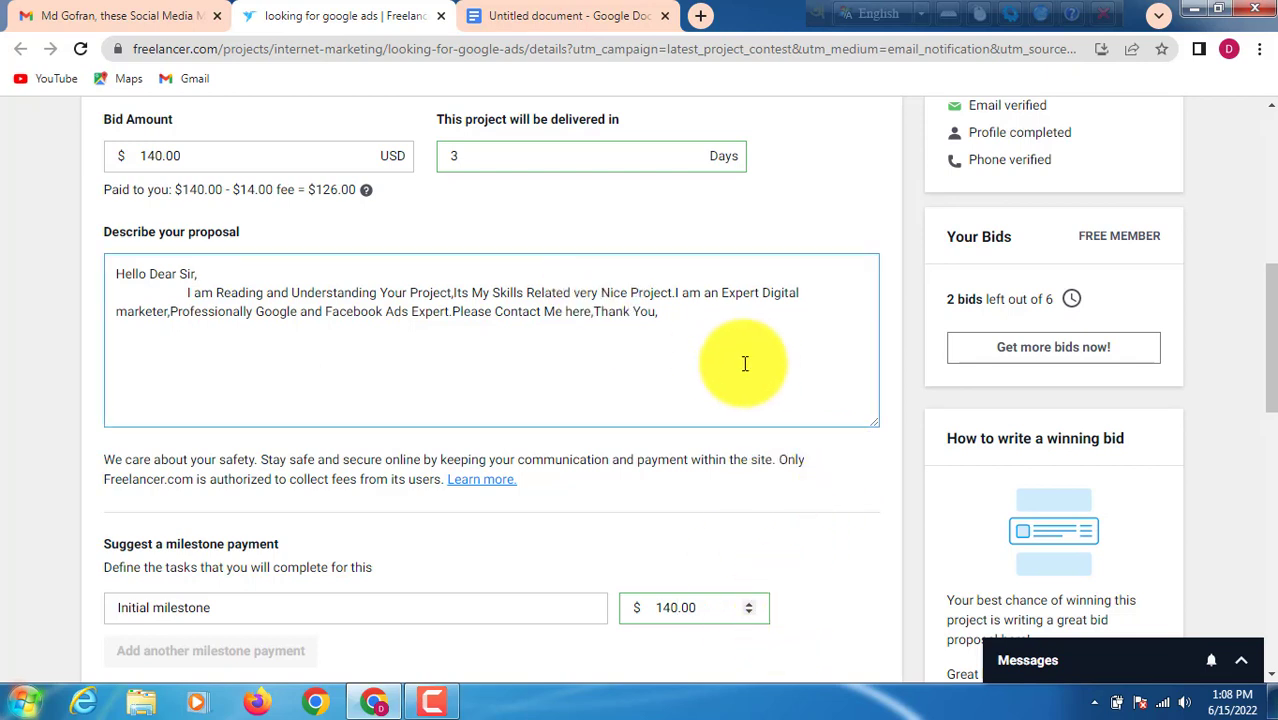
left_click(597, 382)
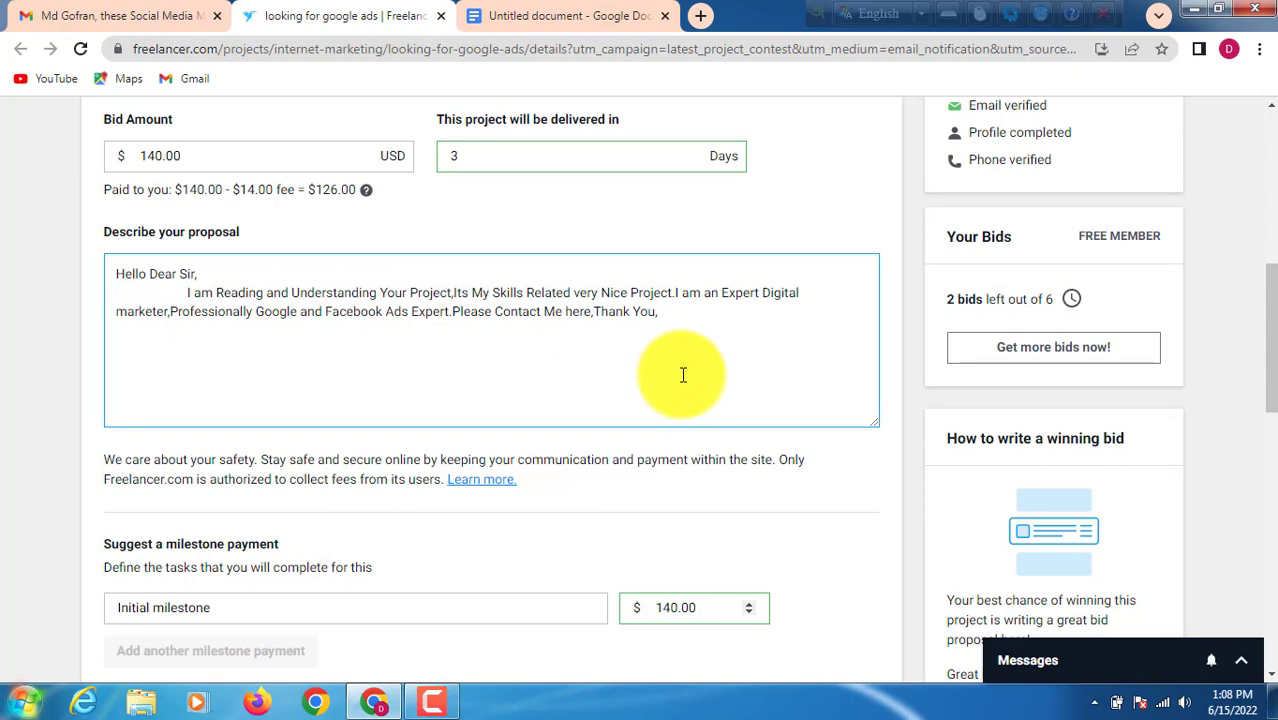
scroll(740, 395, "down", 3)
left_click(690, 420)
scroll(795, 460, "down", 3)
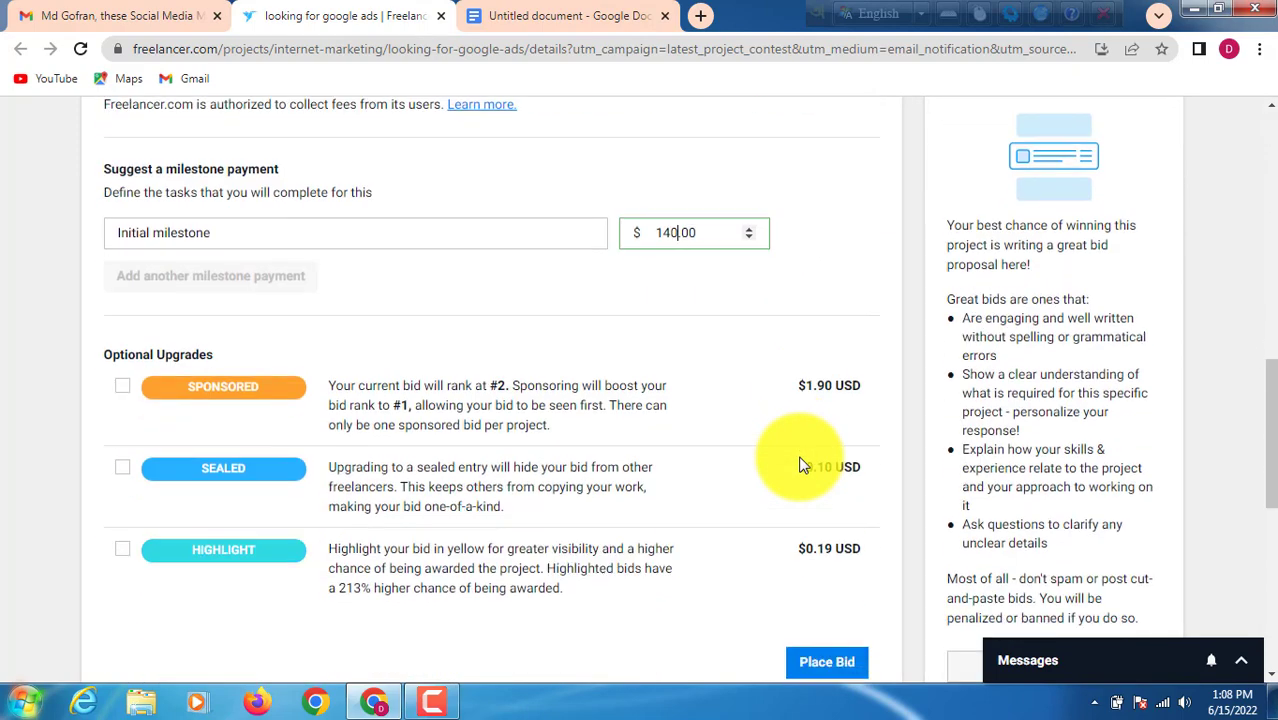
scroll(805, 470, "down", 2)
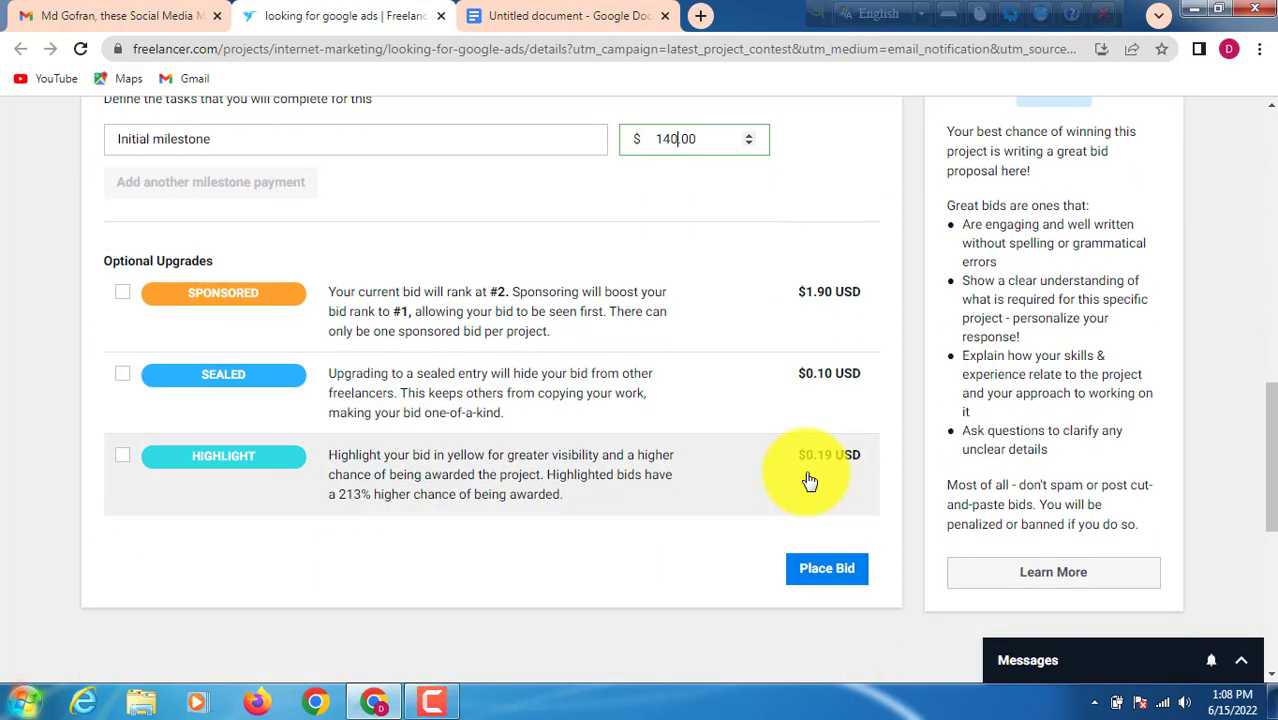
left_click(842, 574)
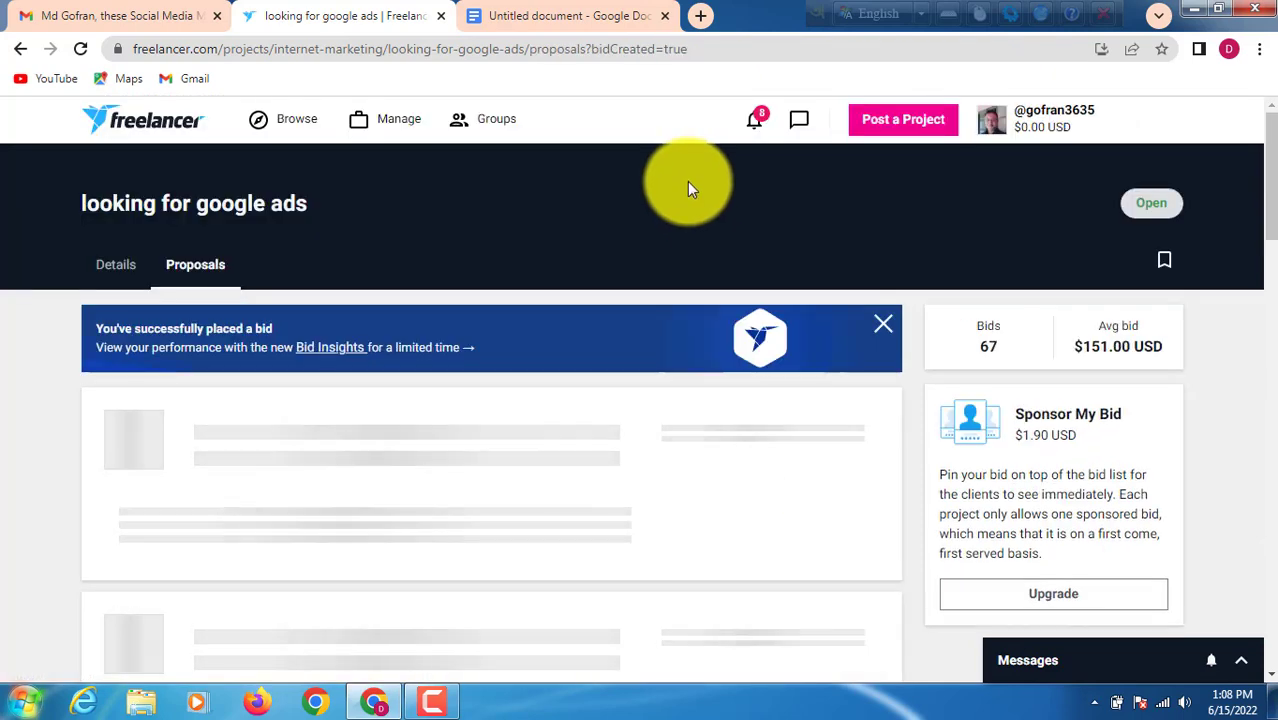
mouse_move(435, 704)
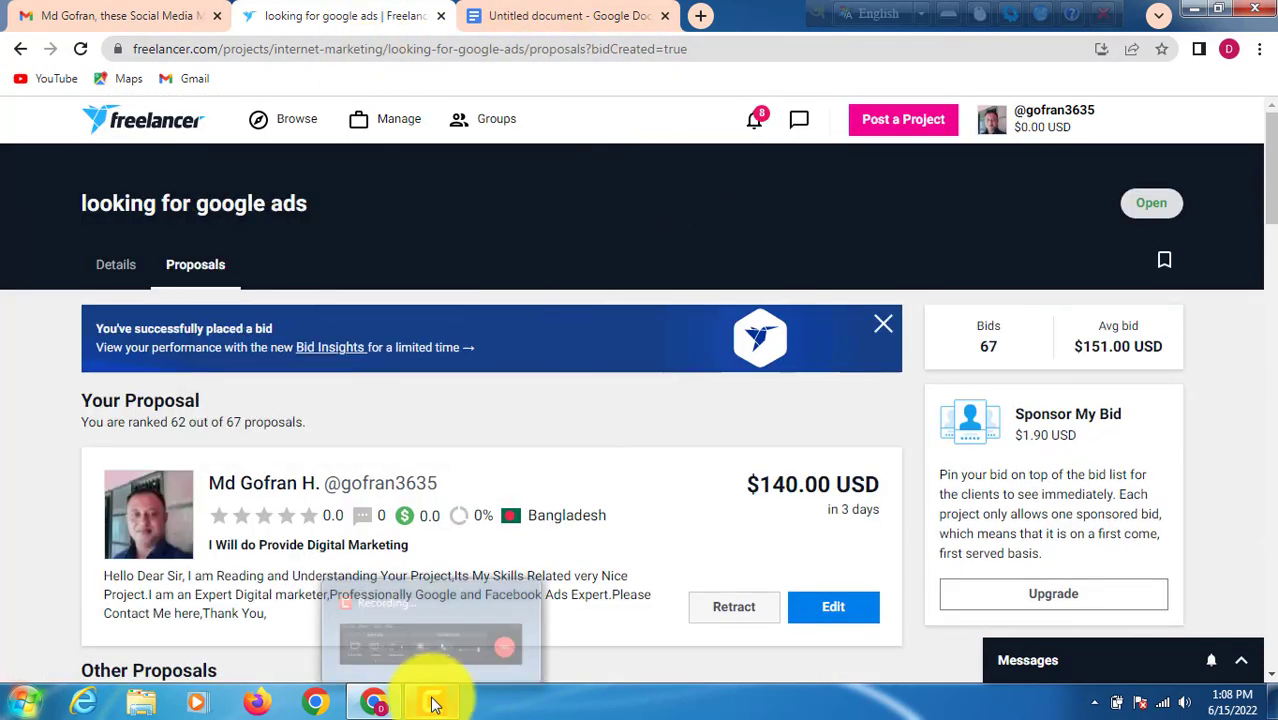